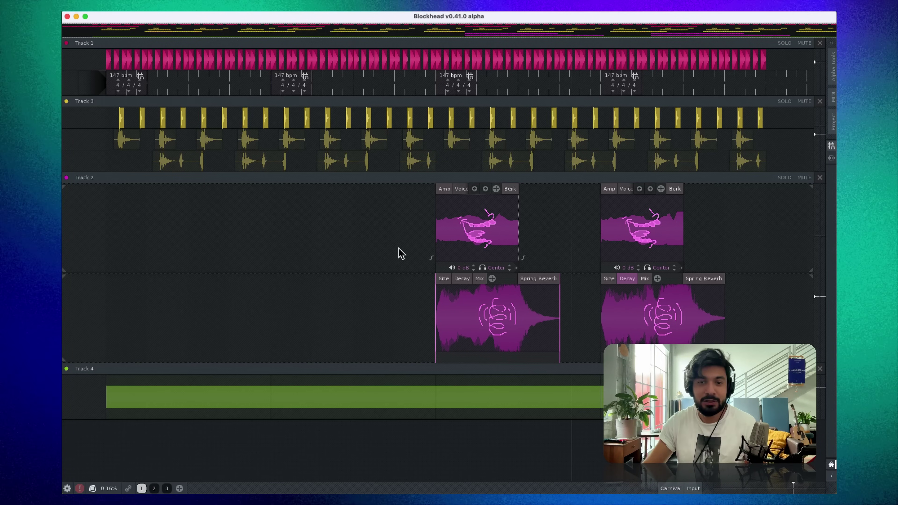
# Clear the block selection and play back the existing multi-track arrangement
pyautogui.hscroll(2, 402, 253)
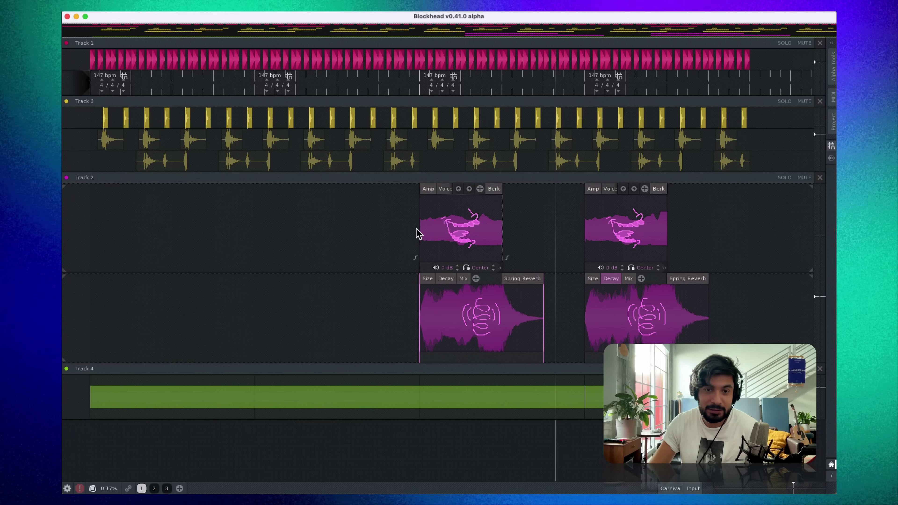
pyautogui.click(416, 229)
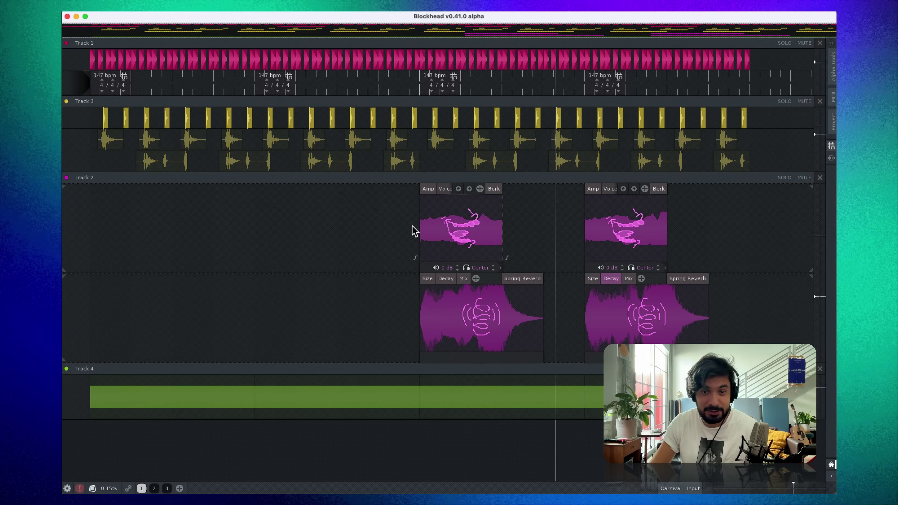
pyautogui.press('space')
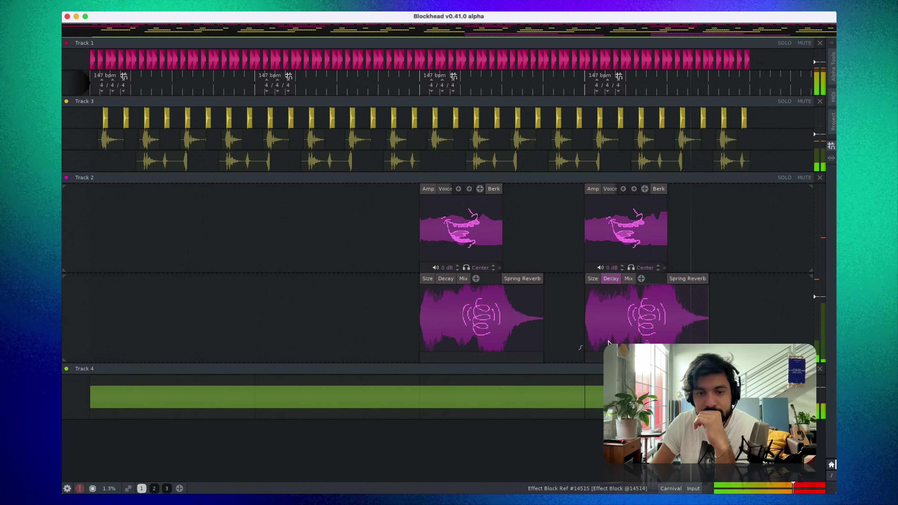
pyautogui.click(569, 379)
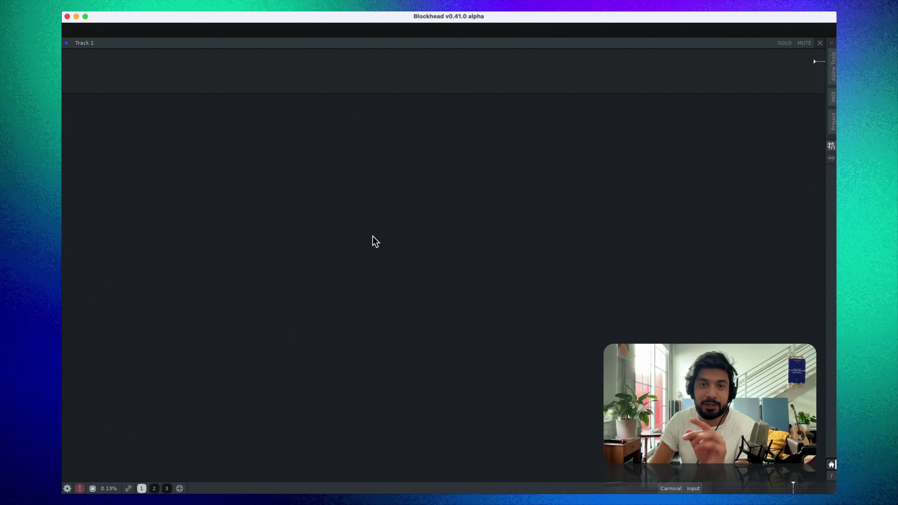
# Add the SPINNIN_UKH kick sample from the sample library to Track 1 and line up four copies back to back
pyautogui.moveTo(62, 166)
pyautogui.click(78, 200)
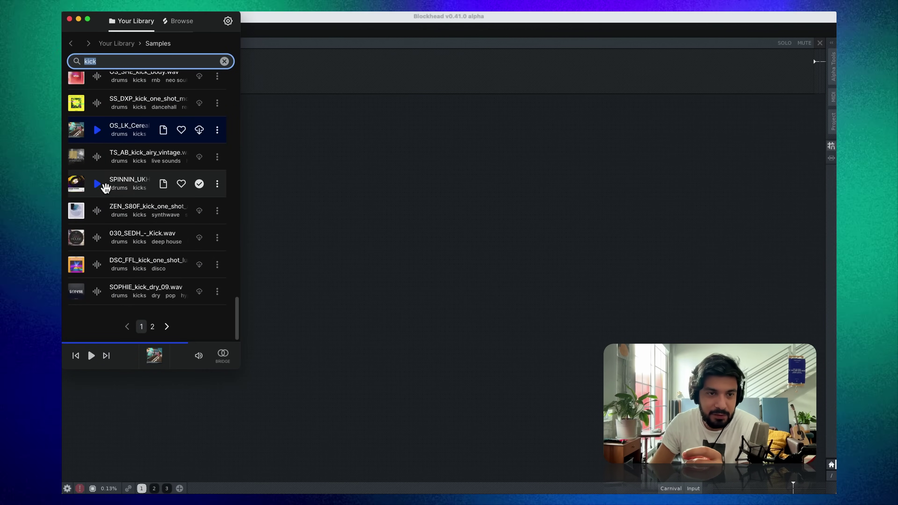
pyautogui.moveTo(98, 184); pyautogui.dragTo(476, 84)
pyautogui.click(457, 75)
pyautogui.press('BackSpace')
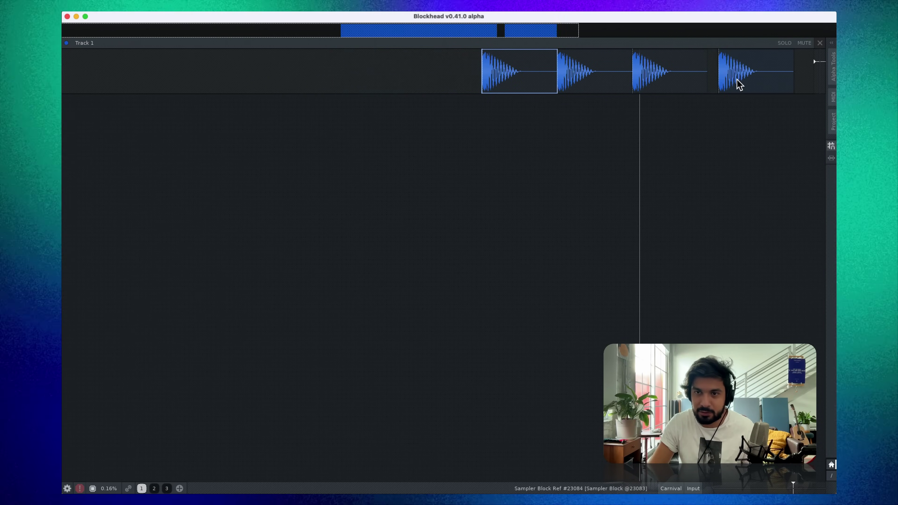
pyautogui.click(724, 80)
pyautogui.click(737, 189)
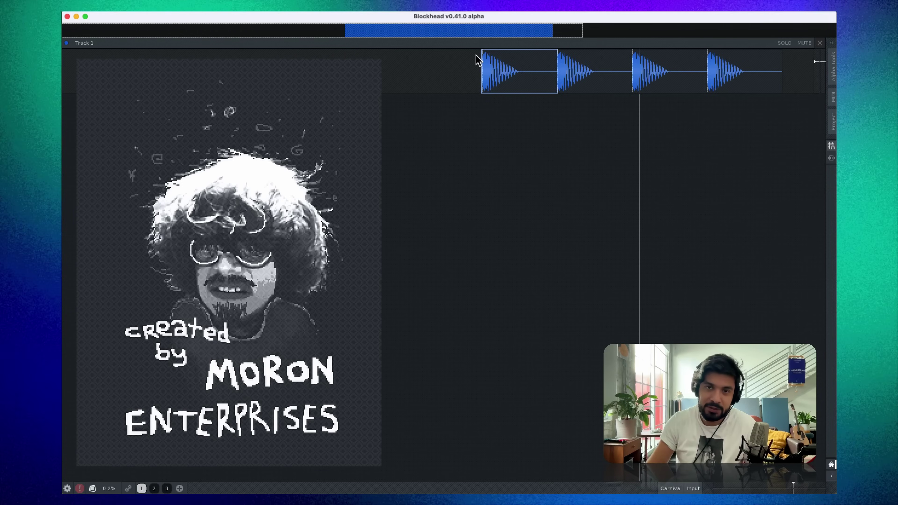
# Play back the four kicks and expand the Track 1 lane to expose the block controls
pyautogui.press('Tab')
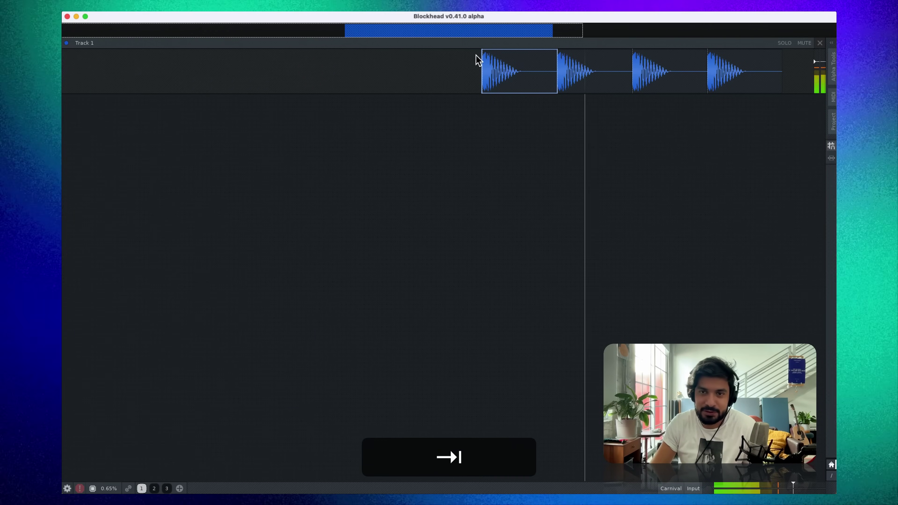
pyautogui.press('space')
pyautogui.scroll(-2, 800, 127)
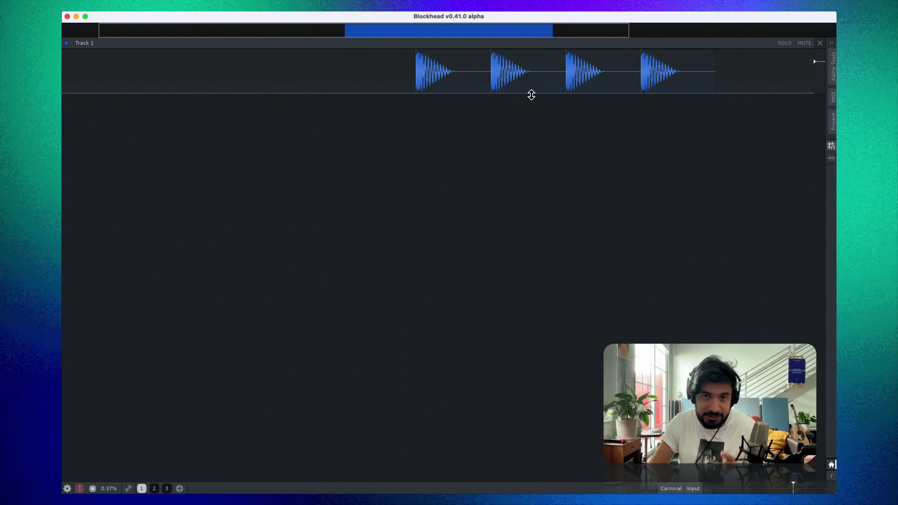
pyautogui.click(465, 87)
pyautogui.click(465, 88)
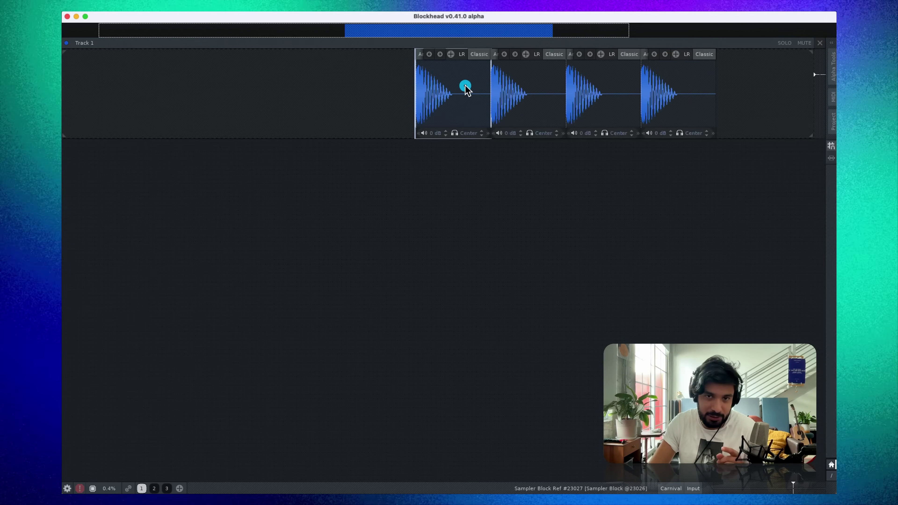
# Draw a falling Amp envelope on the first kick that reaches Silent at x 4223, and play it back
pyautogui.scroll(2, 545, 118)
pyautogui.scroll(-3, 551, 116)
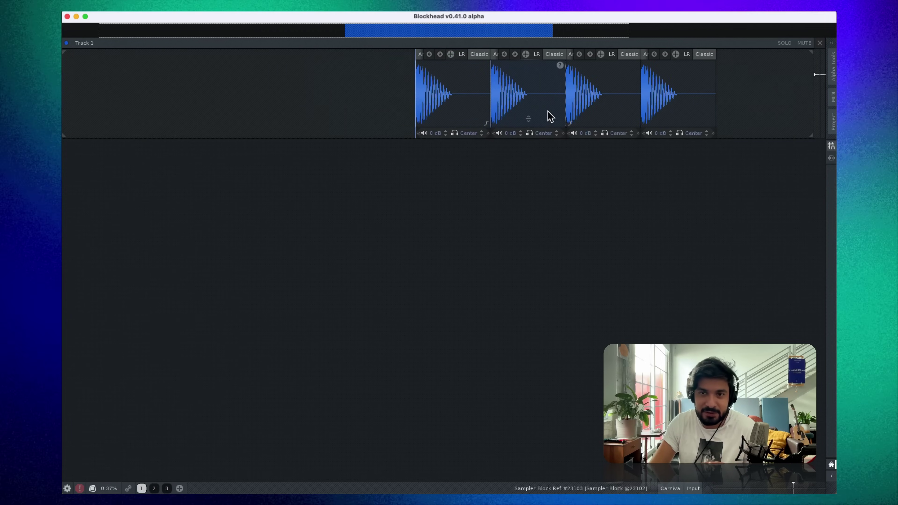
pyautogui.scroll(2, 553, 118)
pyautogui.scroll(2, 411, 114)
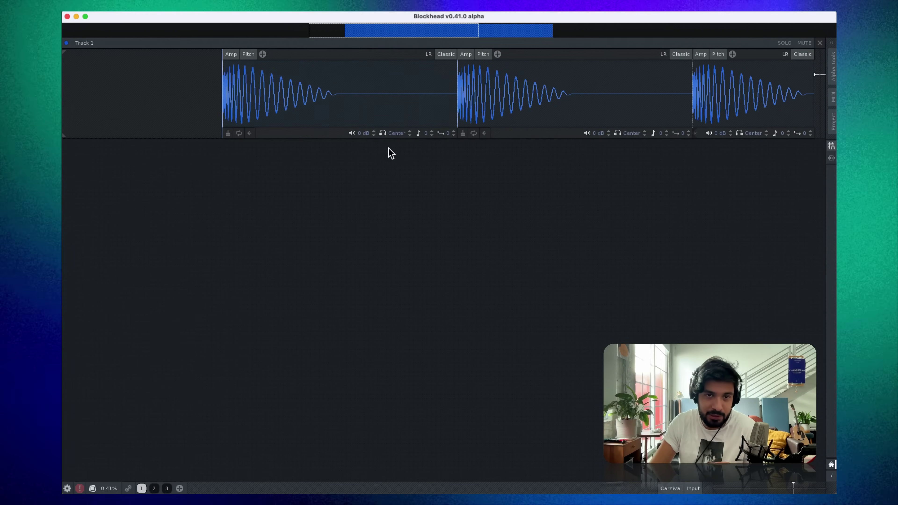
pyautogui.scroll(-1, 437, 84)
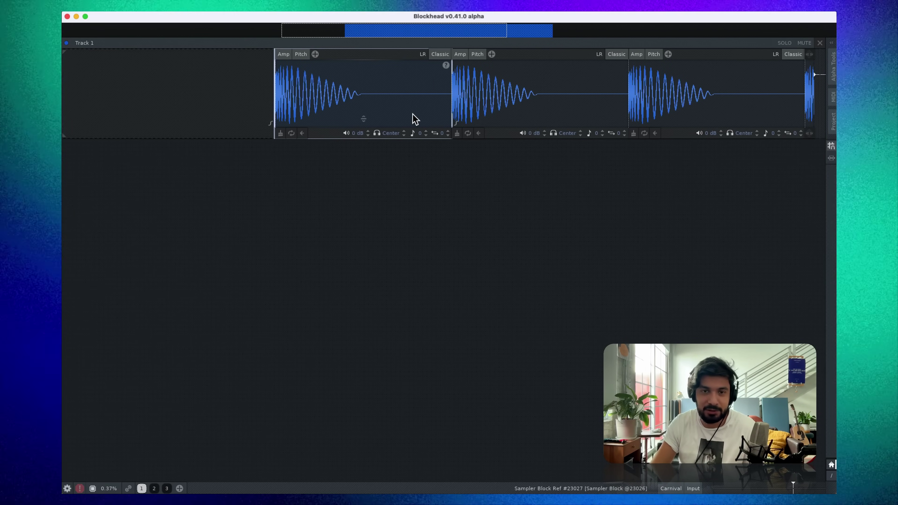
pyautogui.scroll(2, 337, 104)
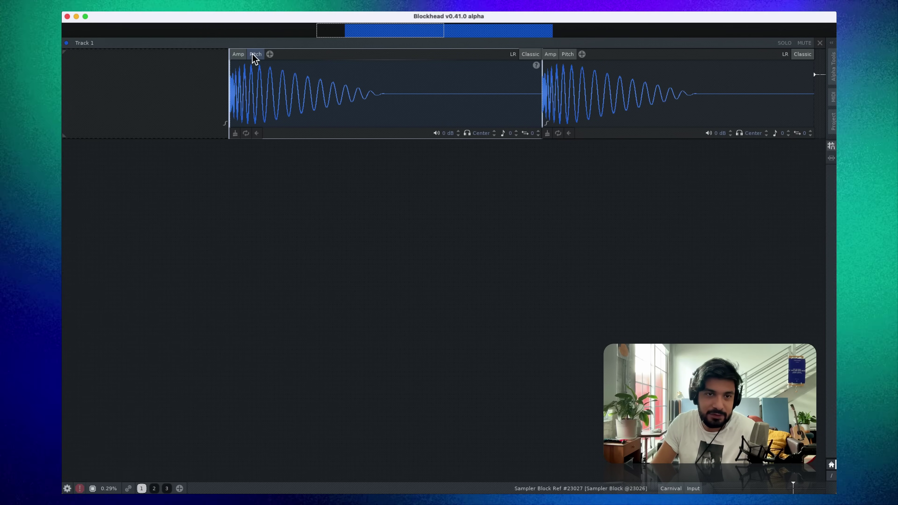
pyautogui.click(237, 54)
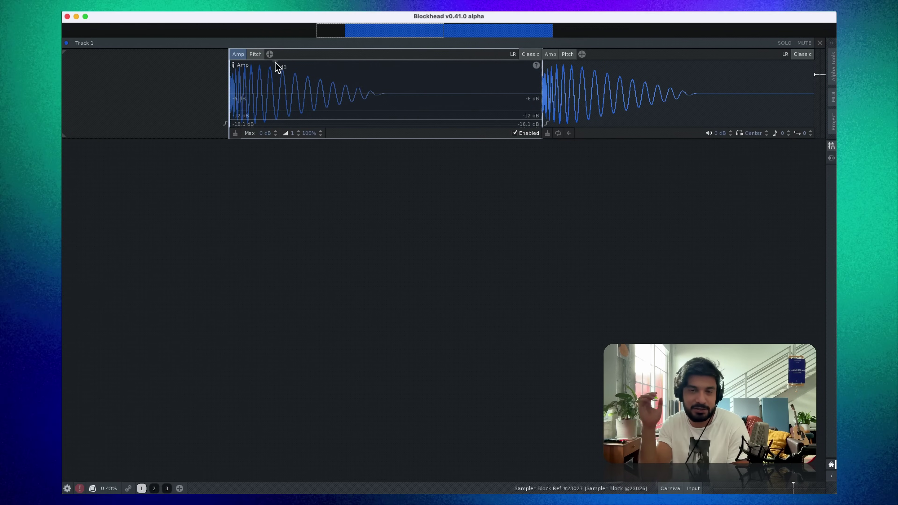
pyautogui.moveTo(232, 61); pyautogui.dragTo(285, 127)
pyautogui.press('Tab')
pyautogui.press('space')
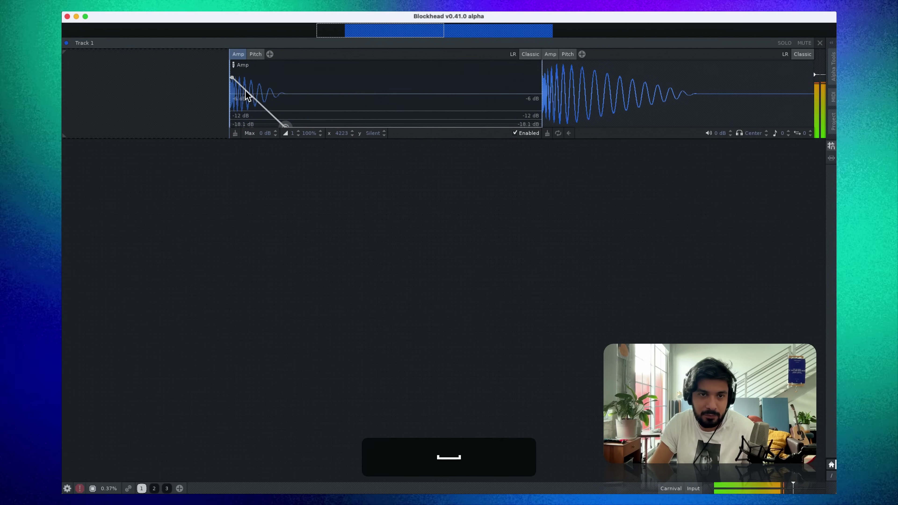
# Add a Pitch envelope to the first kick that starts at 14 and drops to 0, and play it back
pyautogui.scroll(-3, 376, 113)
pyautogui.scroll(3, 277, 94)
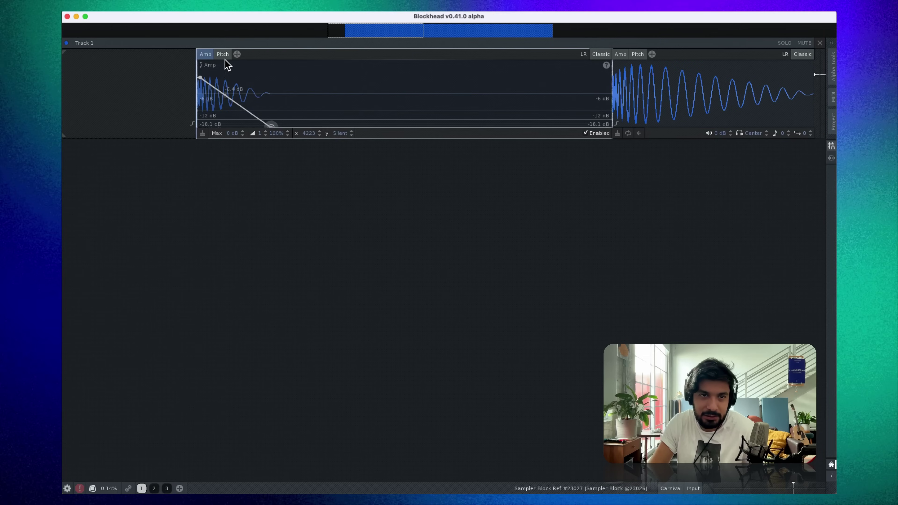
pyautogui.click(223, 54)
pyautogui.click(222, 93)
pyautogui.moveTo(197, 94); pyautogui.dragTo(197, 74)
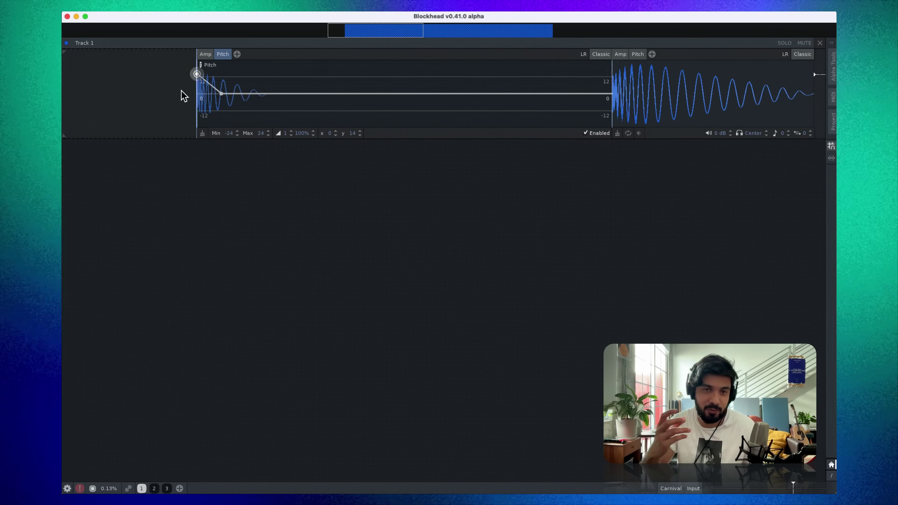
pyautogui.press('Tab')
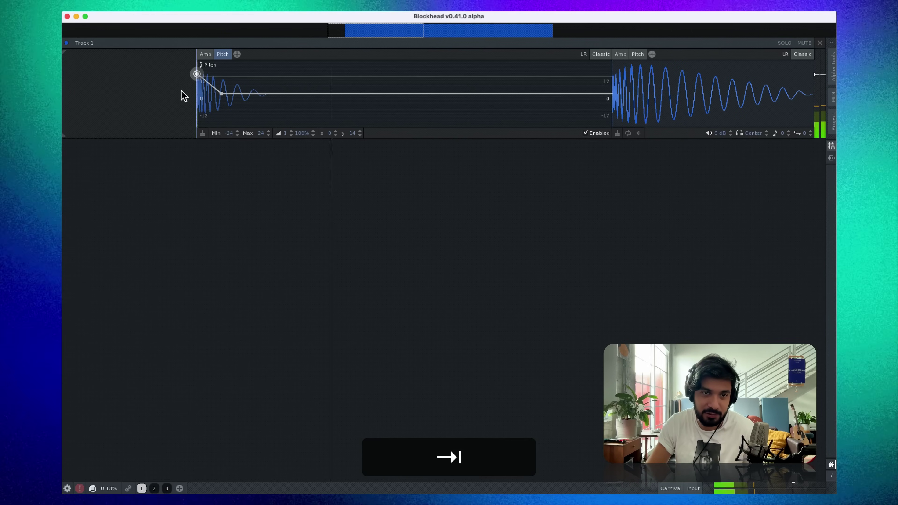
pyautogui.press('space')
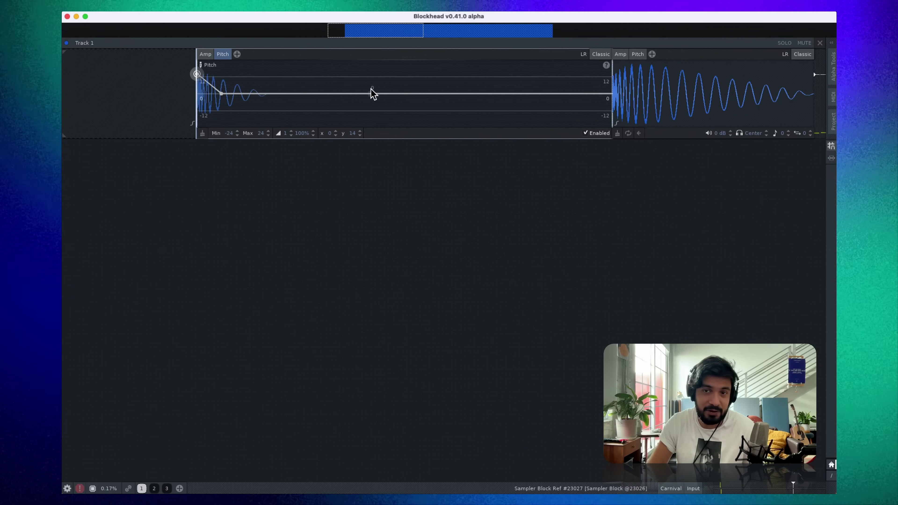
# Add a point below 0 further along the first kick's Pitch envelope, move the middle point to x 1874, and play it back
pyautogui.moveTo(303, 94); pyautogui.dragTo(304, 102)
pyautogui.moveTo(223, 95); pyautogui.dragTo(231, 94)
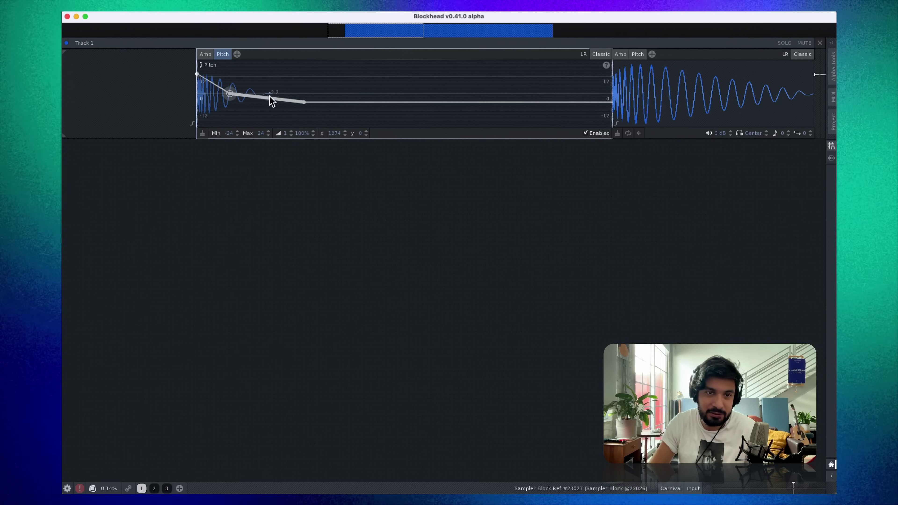
pyautogui.moveTo(270, 95); pyautogui.dragTo(266, 38)
pyautogui.click(296, 94)
pyautogui.scroll(-4, 193, 88)
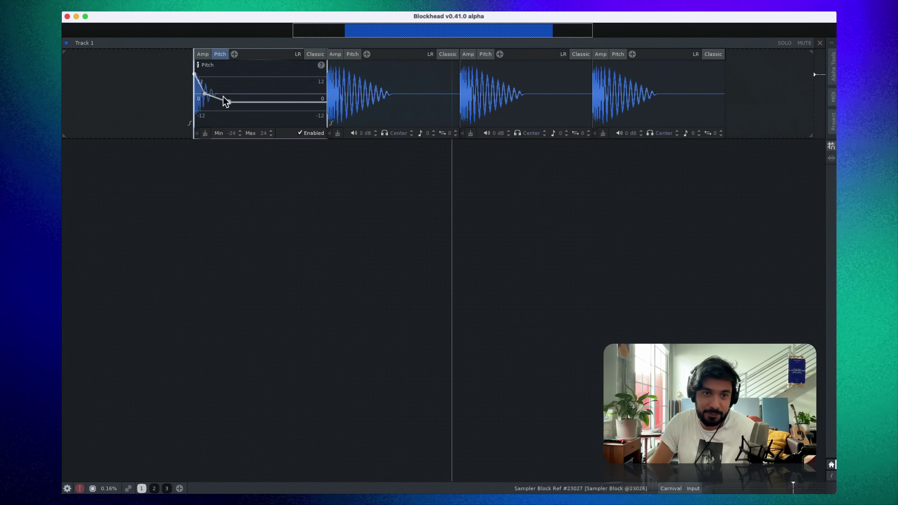
pyautogui.press('Tab')
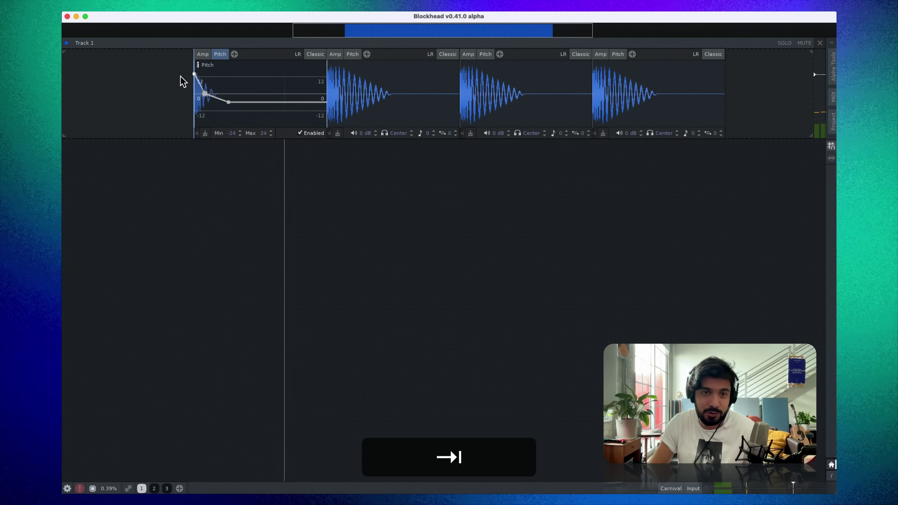
pyautogui.press('space')
# Draw a Pitch envelope on the third kick that starts above 12 and falls to 0, and play the kicks back
pyautogui.click(482, 56)
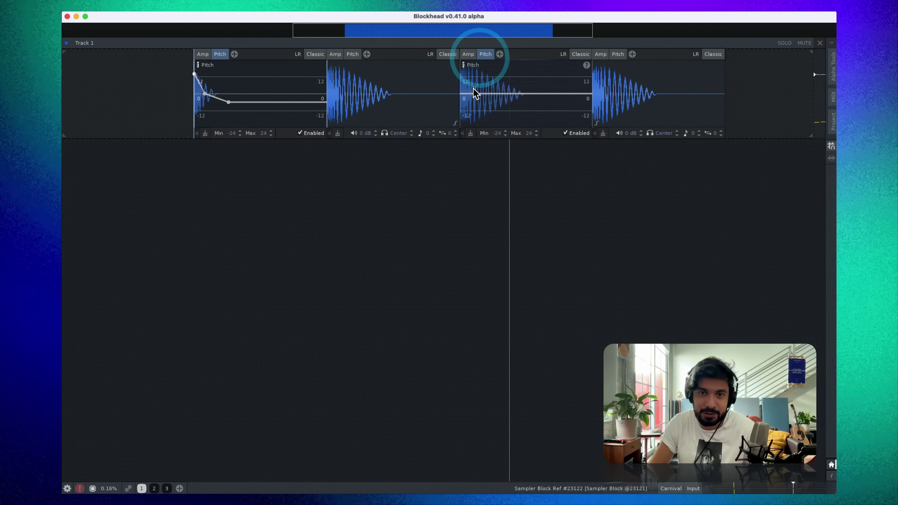
pyautogui.moveTo(475, 92); pyautogui.dragTo(464, 70)
pyautogui.press('Tab')
pyautogui.press('space')
pyautogui.press('Tab')
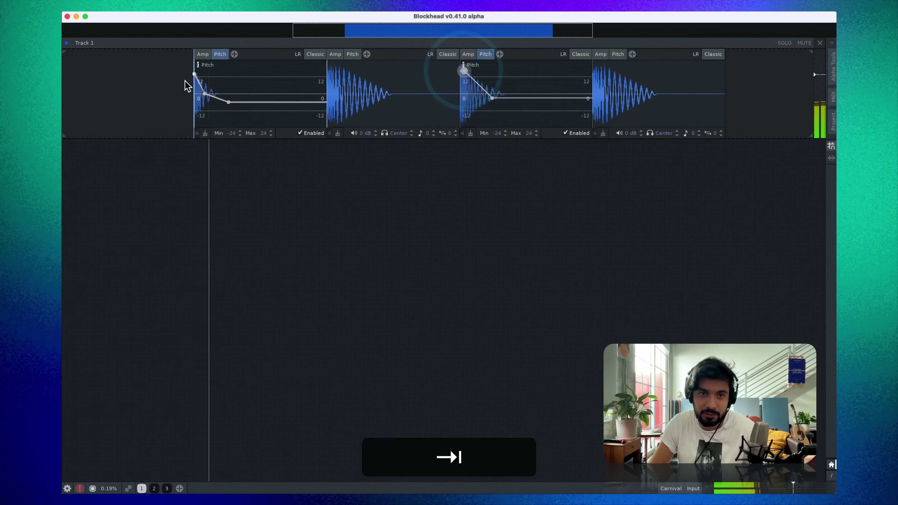
pyautogui.press('Tab')
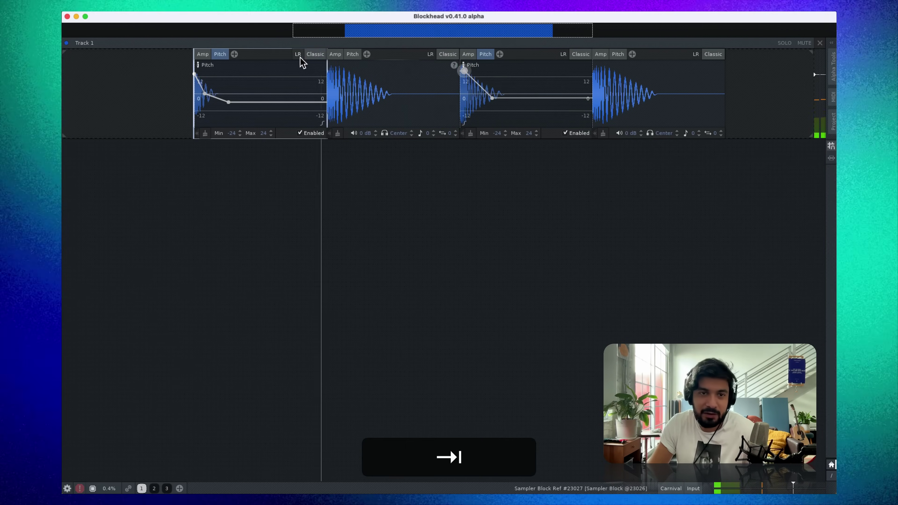
pyautogui.press('space')
# Collapse the Track 1 lane, clear the block selection and play back the modified kicks
pyautogui.doubleClick(285, 55)
pyautogui.click(263, 73)
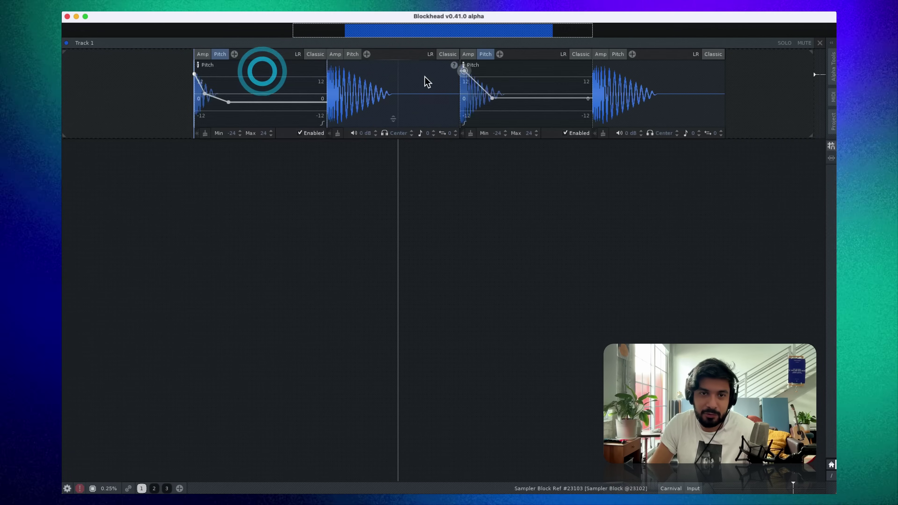
pyautogui.click(267, 54)
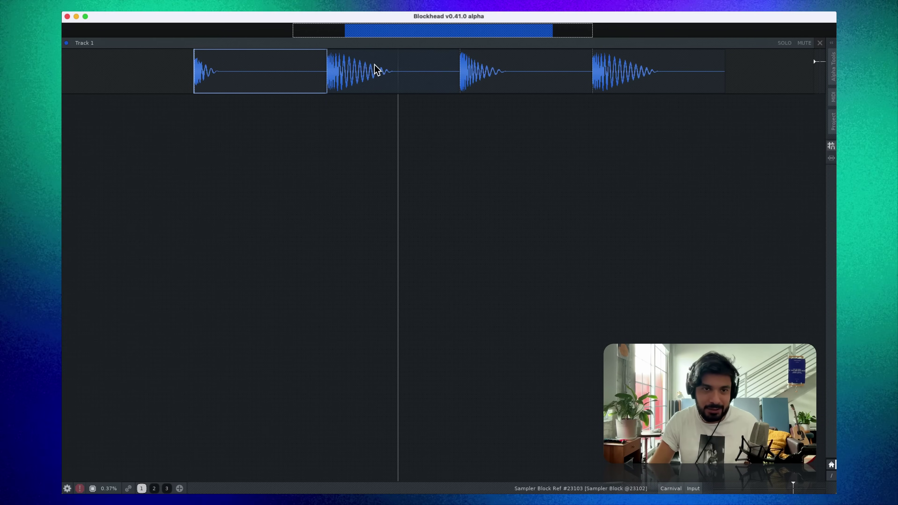
pyautogui.click(675, 56)
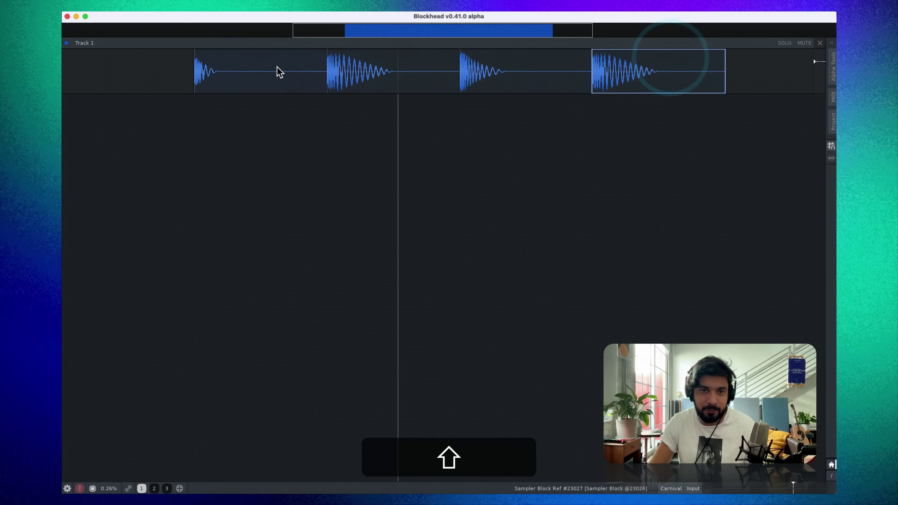
pyautogui.click(134, 70)
pyautogui.press('Tab')
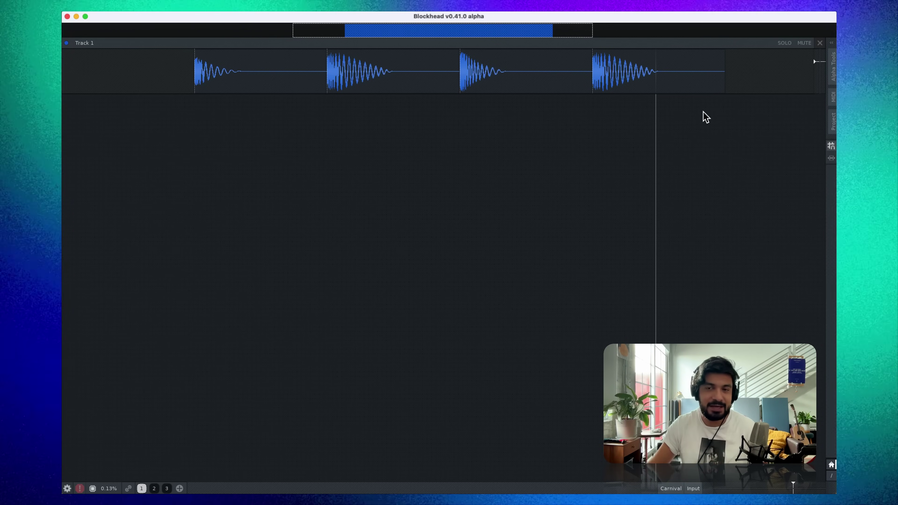
# Add a second lane to Track 1 and place an effect block in it, starting in line with the third kick
pyautogui.rightClick(749, 44)
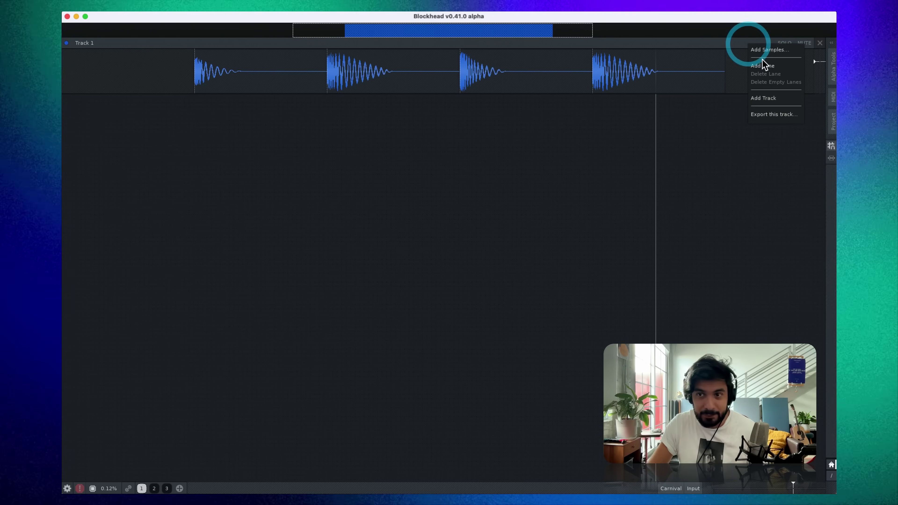
pyautogui.click(765, 66)
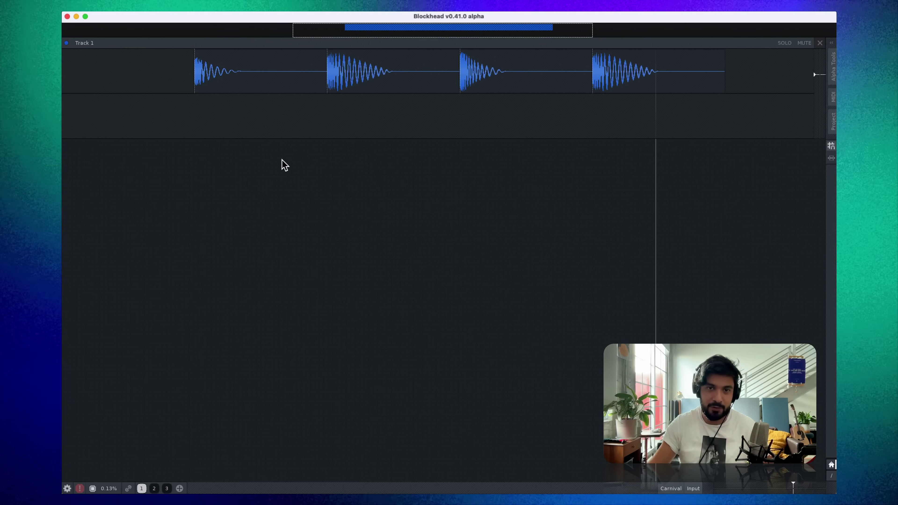
pyautogui.rightClick(375, 124)
pyautogui.moveTo(415, 148)
pyautogui.moveTo(446, 147)
pyautogui.click(477, 148)
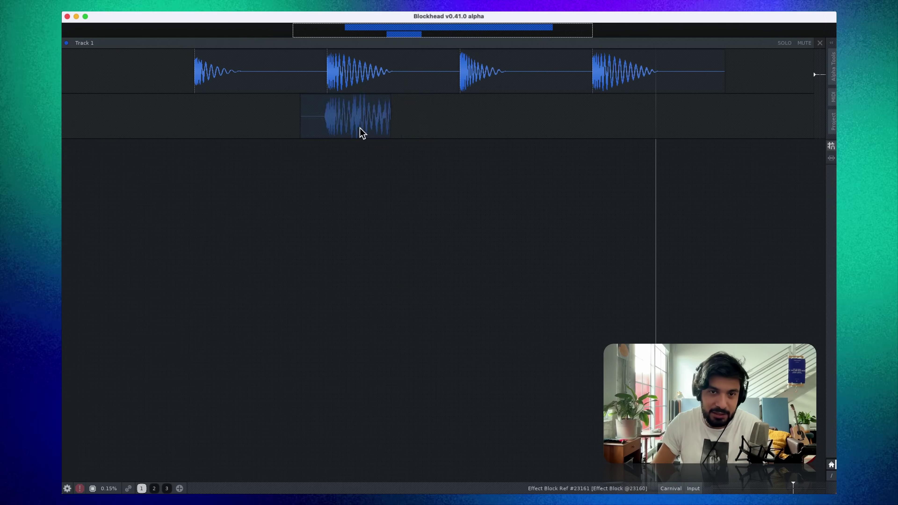
pyautogui.moveTo(459, 122); pyautogui.dragTo(423, 127)
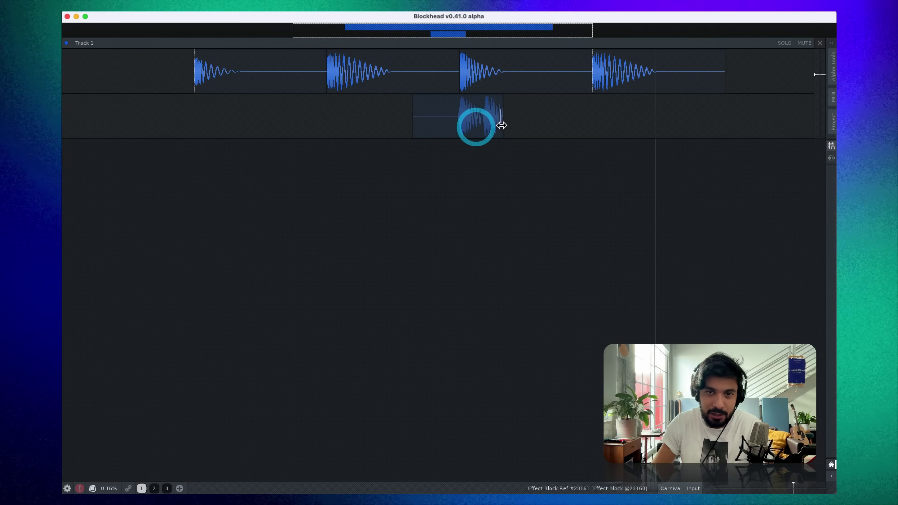
pyautogui.click(532, 128)
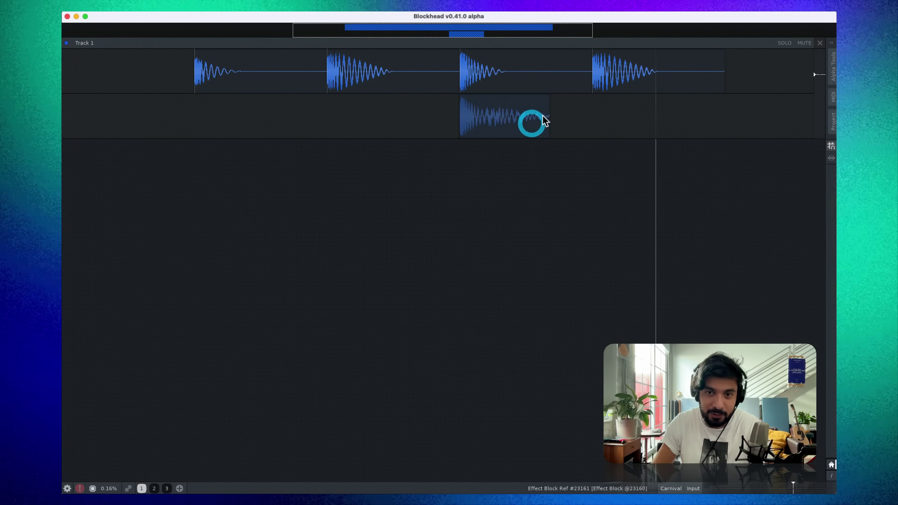
# Extend the effect block in the second lane to the start of the fourth kick and play the pattern back
pyautogui.moveTo(549, 113); pyautogui.dragTo(589, 116)
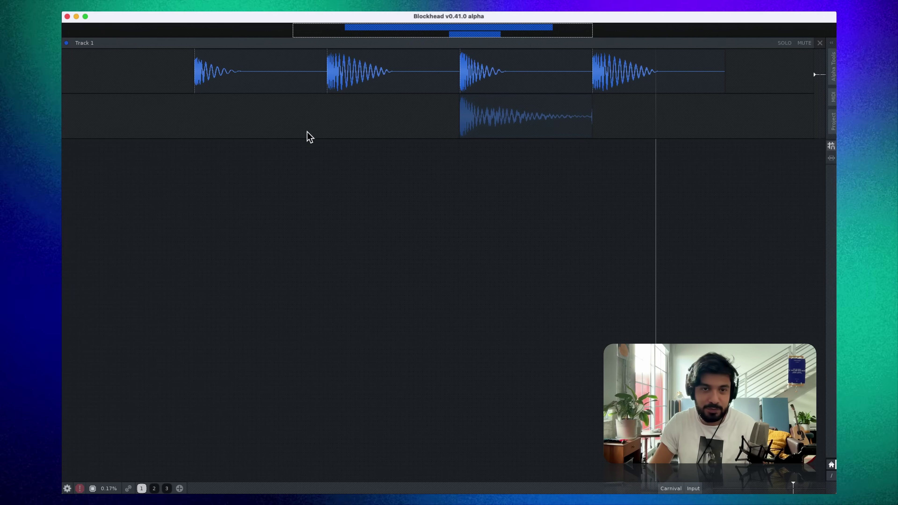
pyautogui.press('Tab')
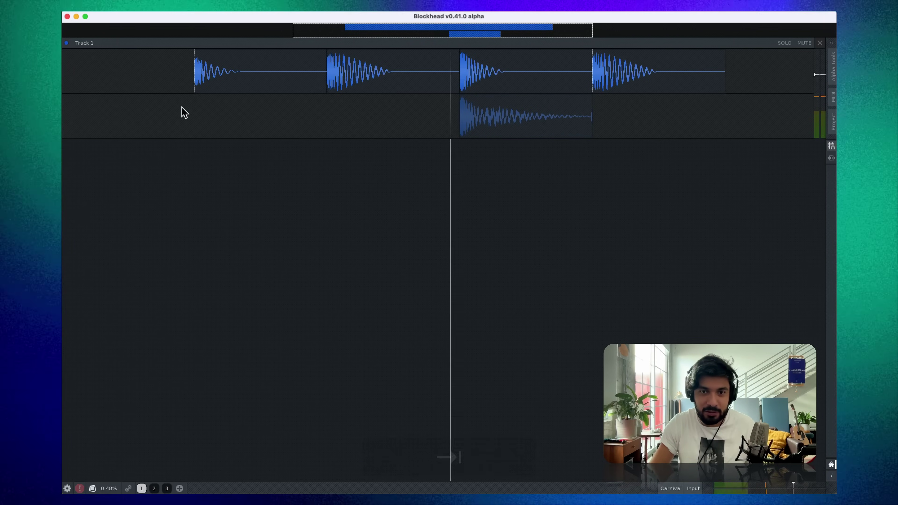
pyautogui.press('space')
# Draw a Time envelope on the Rattler block that falls to 5.62248 ms at x 11997, and play it back
pyautogui.click(516, 119)
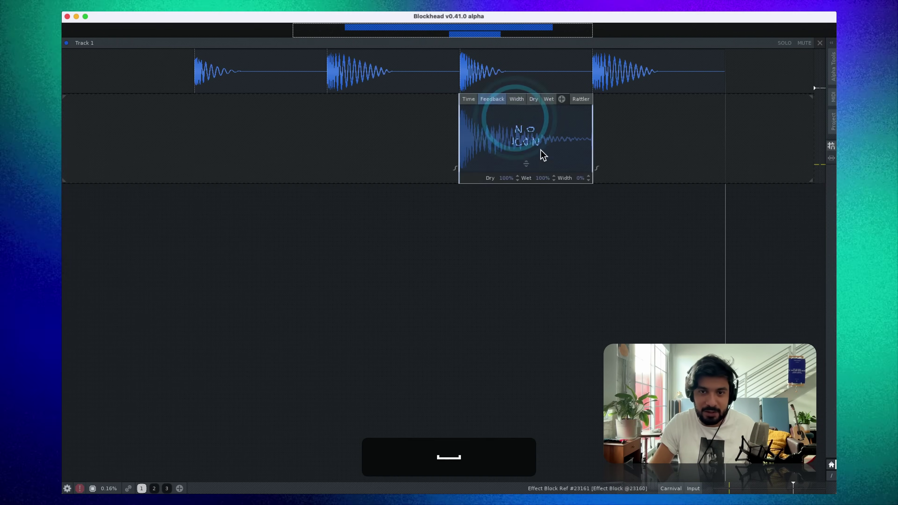
pyautogui.scroll(3, 540, 152)
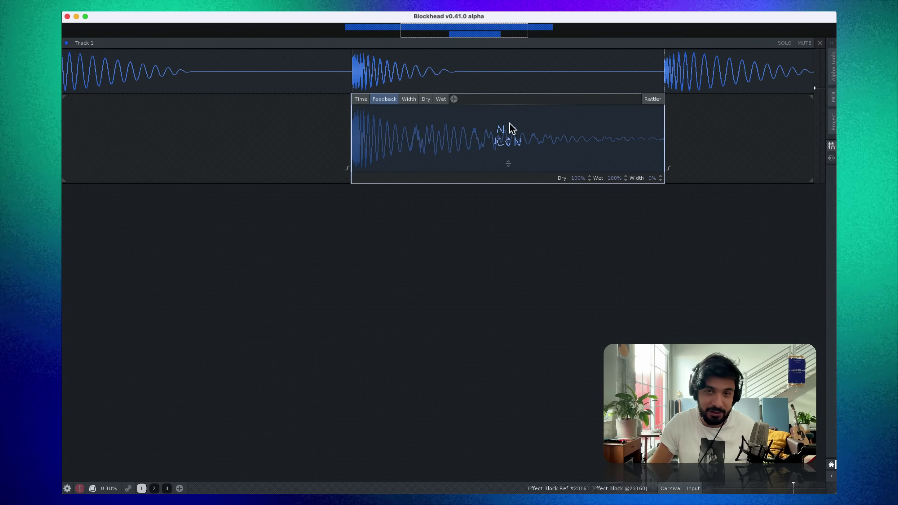
pyautogui.click(363, 100)
pyautogui.click(363, 139)
pyautogui.moveTo(394, 138); pyautogui.dragTo(425, 121)
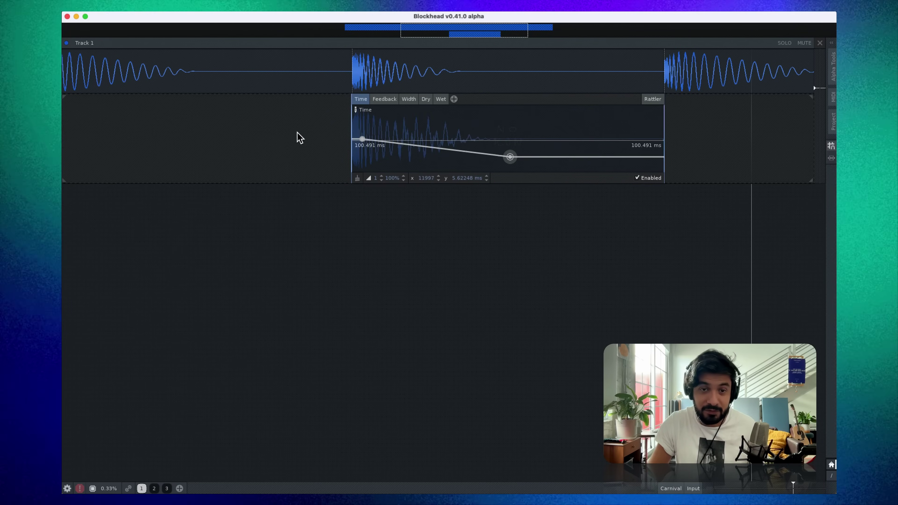
pyautogui.press('Tab')
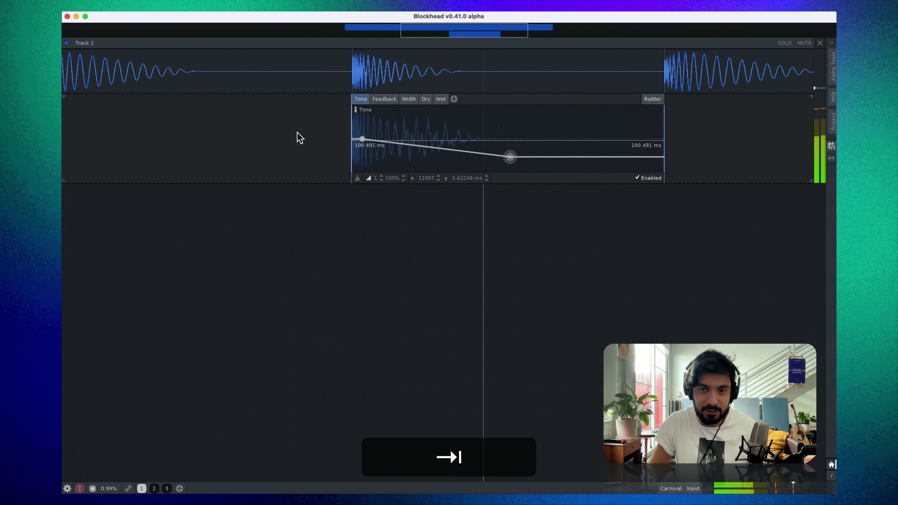
pyautogui.press('space')
# Move the low Time envelope point near the Rattler block's end, to x 22962 and 3.46021 ms, and play it back
pyautogui.moveTo(511, 157); pyautogui.dragTo(654, 159)
pyautogui.press('Tab')
pyautogui.press('space')
pyautogui.scroll(3, 497, 181)
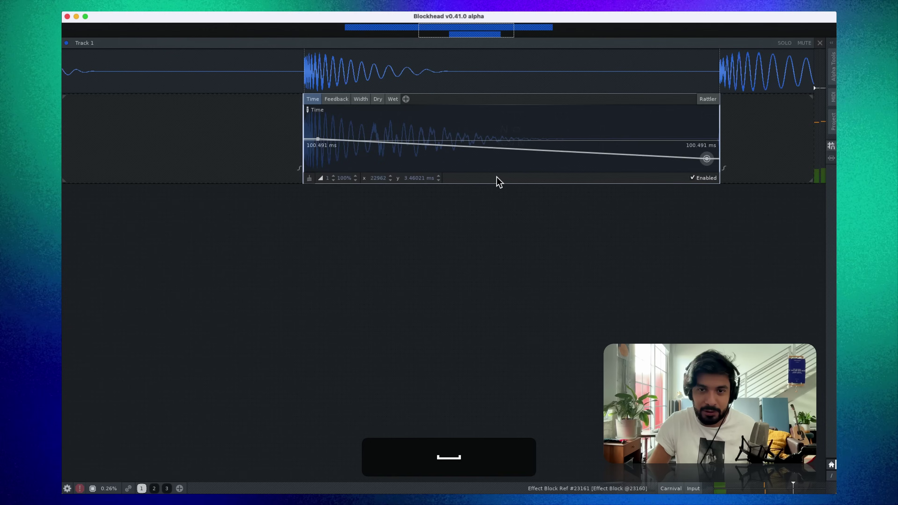
# Copy the third kick's Rattler block to start in line with the first kick in the second lane, and play the pattern
pyautogui.scroll(-8, 497, 182)
pyautogui.click(512, 116)
pyautogui.press('super+c')
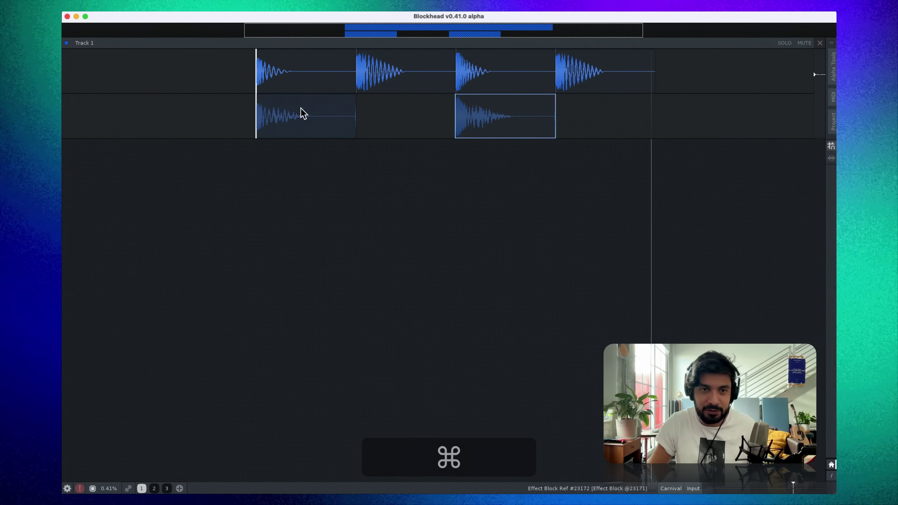
pyautogui.click(299, 109)
pyautogui.click(202, 101)
pyautogui.press('Tab')
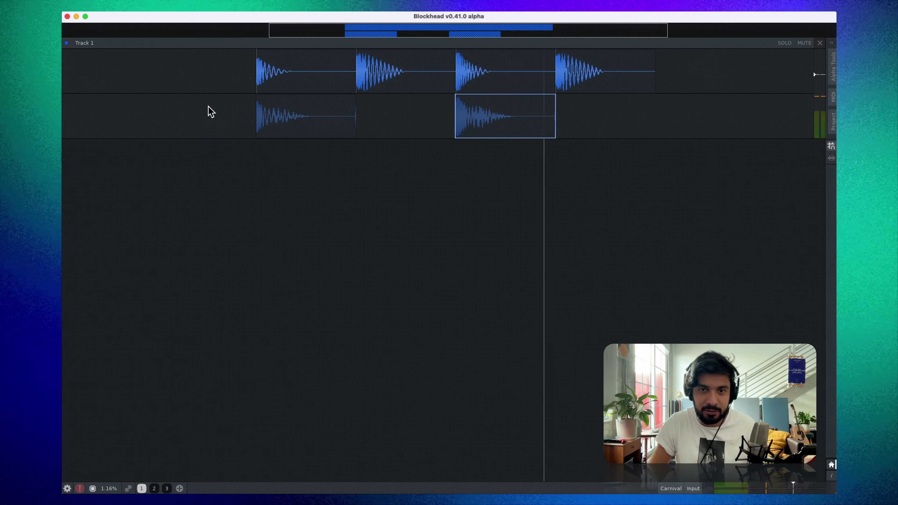
pyautogui.press('space')
# Raise the Feedback envelope of the first kick's Rattler block to 71.053% and play it back
pyautogui.click(296, 112)
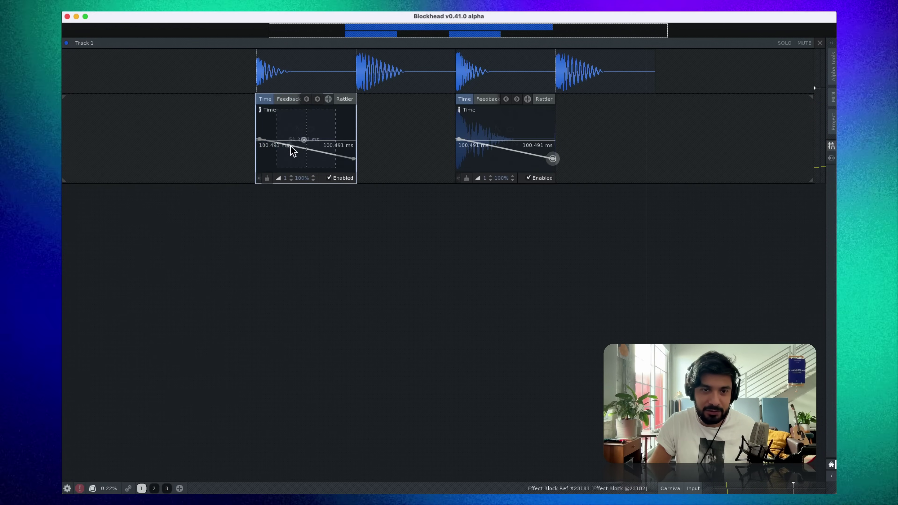
pyautogui.moveTo(305, 139); pyautogui.dragTo(296, 152)
pyautogui.click(287, 127)
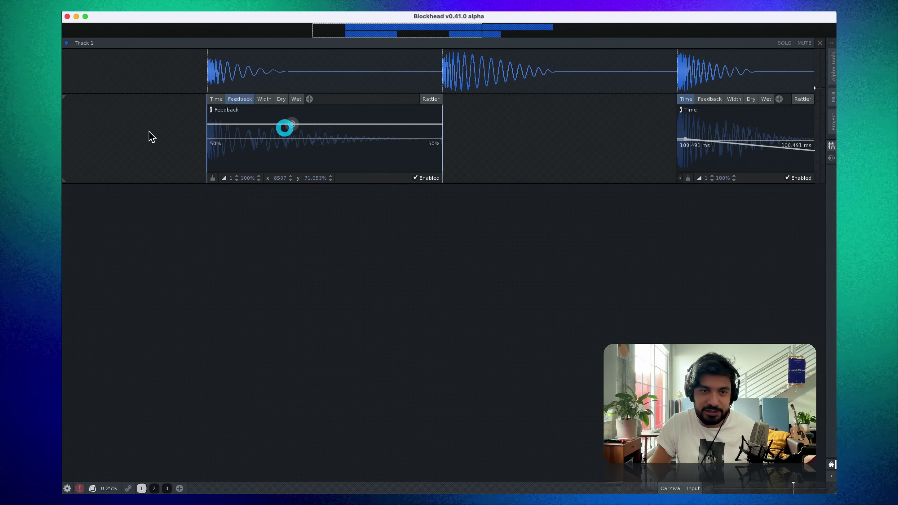
pyautogui.press('Tab')
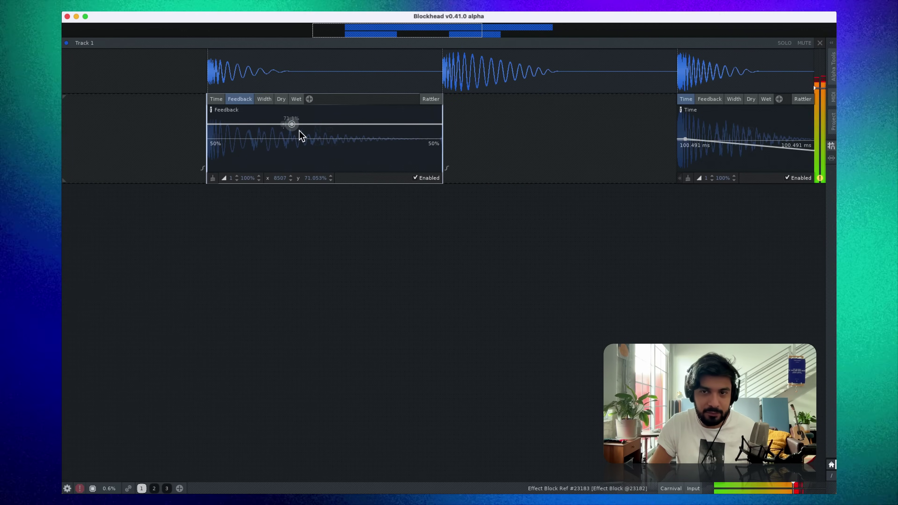
pyautogui.scroll(-2, 681, 157)
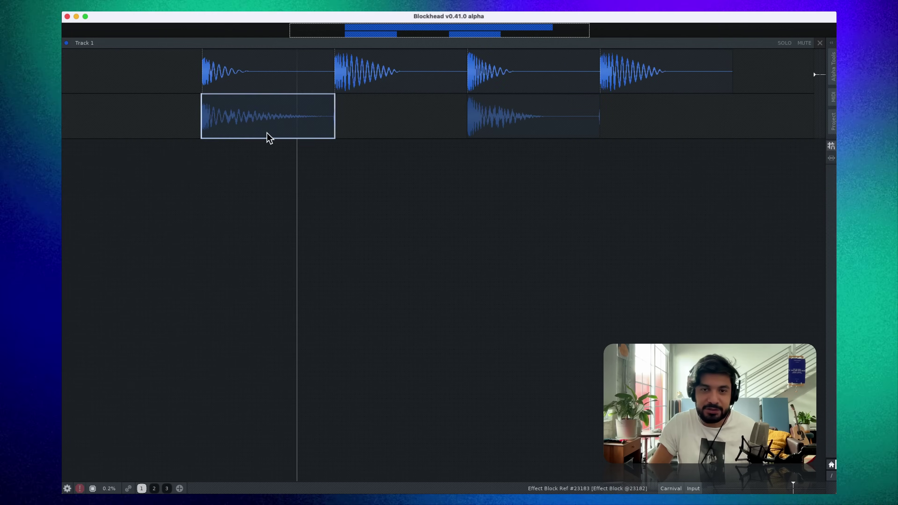
pyautogui.scroll(-1, 375, 120)
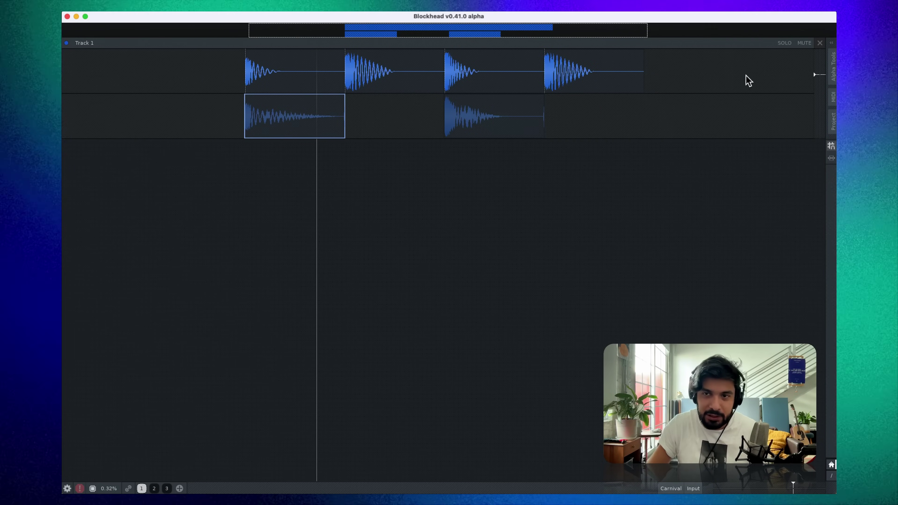
# Add a third lane to Track 1, place a Ring Modulator v0.5.0 block in line with the second kick, and play it back
pyautogui.rightClick(752, 45)
pyautogui.click(769, 67)
pyautogui.rightClick(410, 173)
pyautogui.moveTo(451, 195)
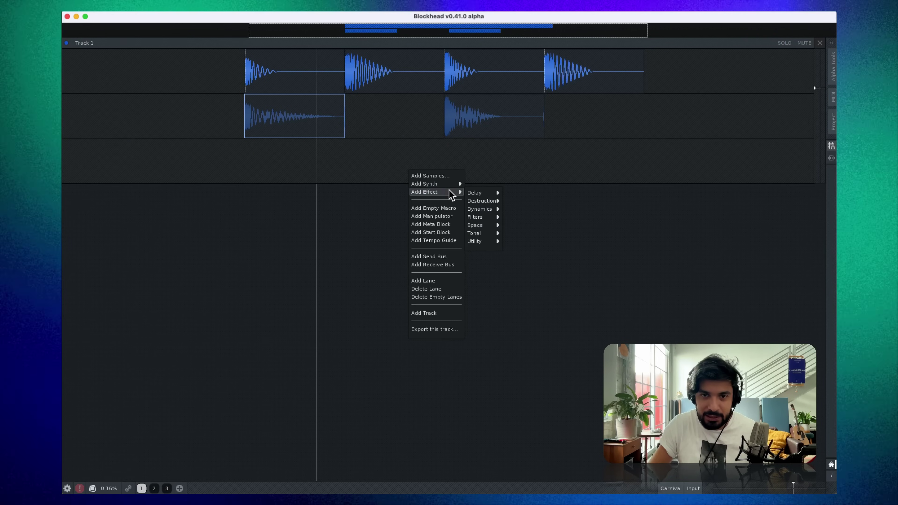
pyautogui.moveTo(482, 201)
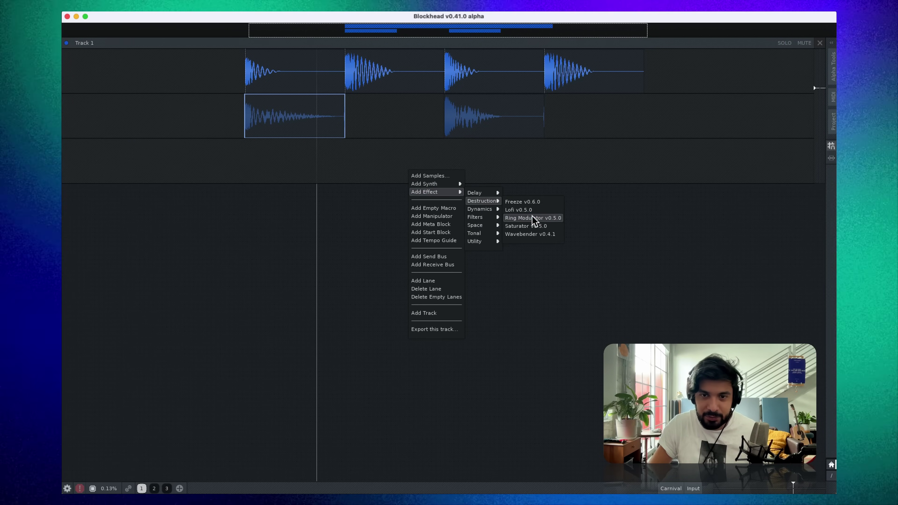
pyautogui.click(533, 218)
pyautogui.moveTo(445, 182); pyautogui.dragTo(392, 176)
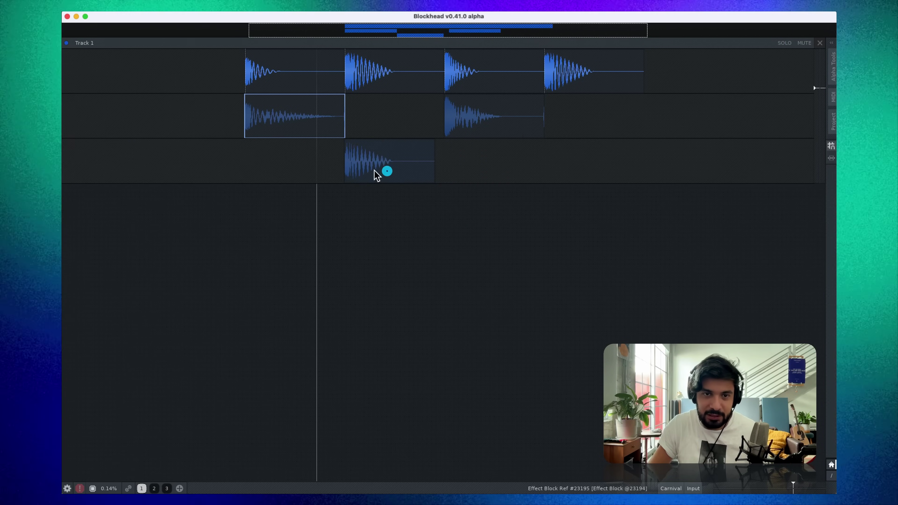
pyautogui.press('Tab')
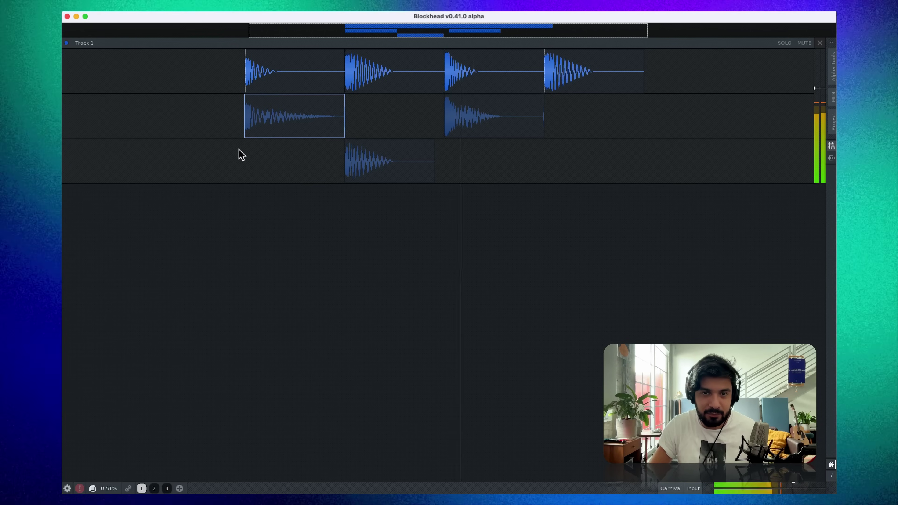
# Copy the Ring Modulator block to start in line with the fourth kick in the third lane, and play it back
pyautogui.click(371, 160)
pyautogui.press('space')
pyautogui.press('super+c')
pyautogui.press('super+v')
pyautogui.click(591, 158)
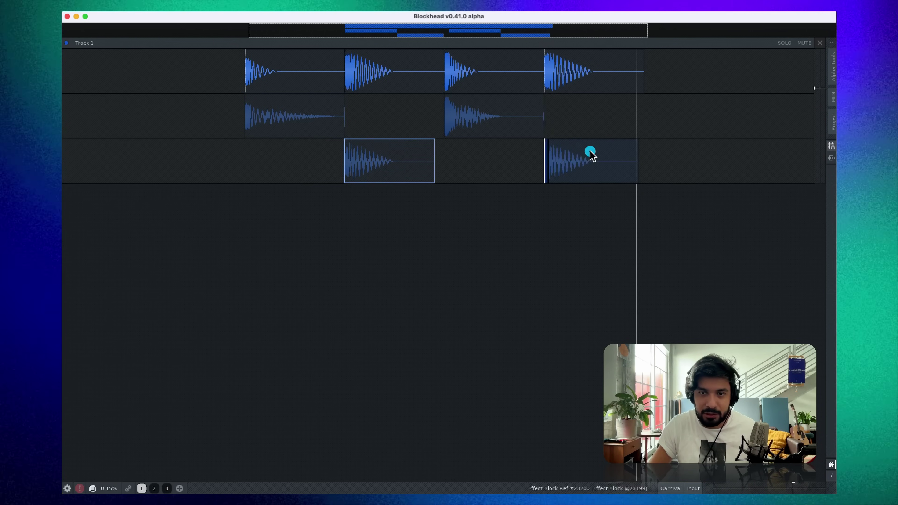
pyautogui.press('Tab')
pyautogui.moveTo(590, 159); pyautogui.dragTo(611, 168)
pyautogui.press('space')
# Raise the Pitch envelope of the fourth kick's Ring Modulator to a level between 0 and 12, and play the pattern back
pyautogui.click(746, 155)
pyautogui.doubleClick(591, 167)
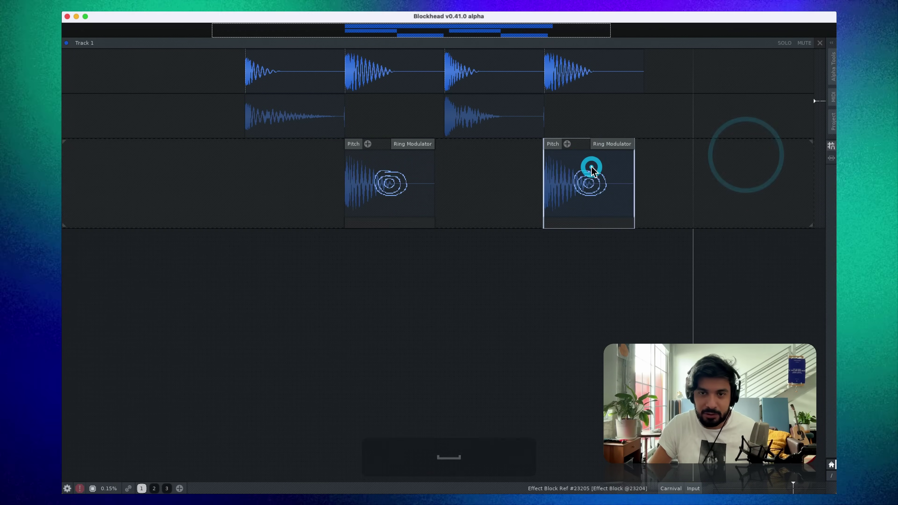
pyautogui.scroll(5, 587, 170)
pyautogui.click(496, 143)
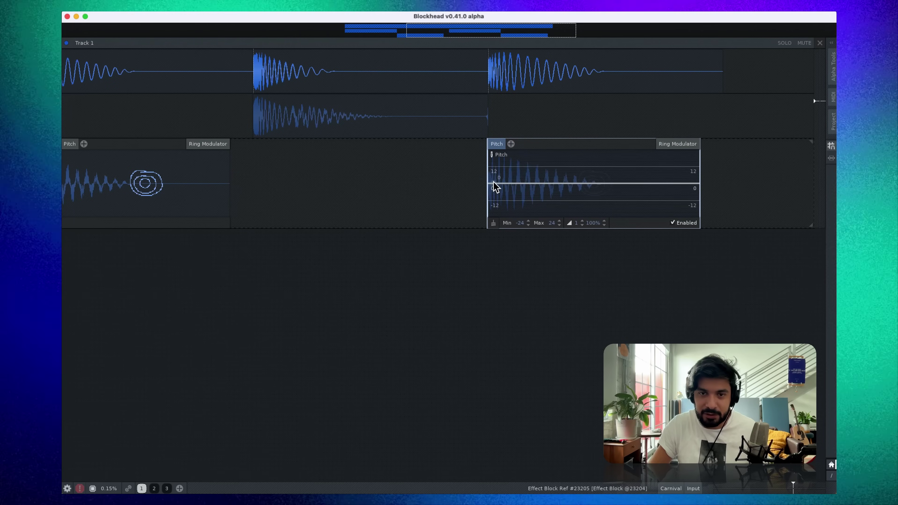
pyautogui.moveTo(495, 186); pyautogui.dragTo(487, 173)
pyautogui.scroll(-3, 347, 197)
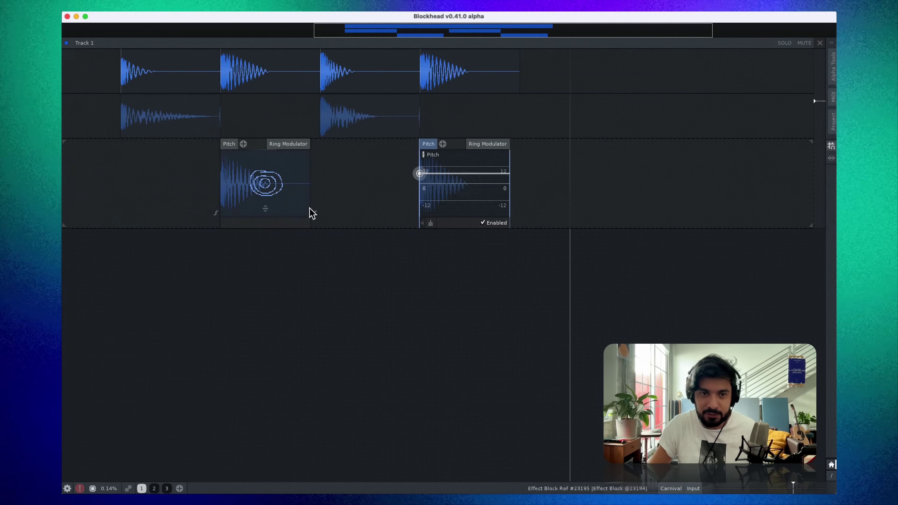
pyautogui.press('Tab')
pyautogui.press('space')
pyautogui.press('Tab')
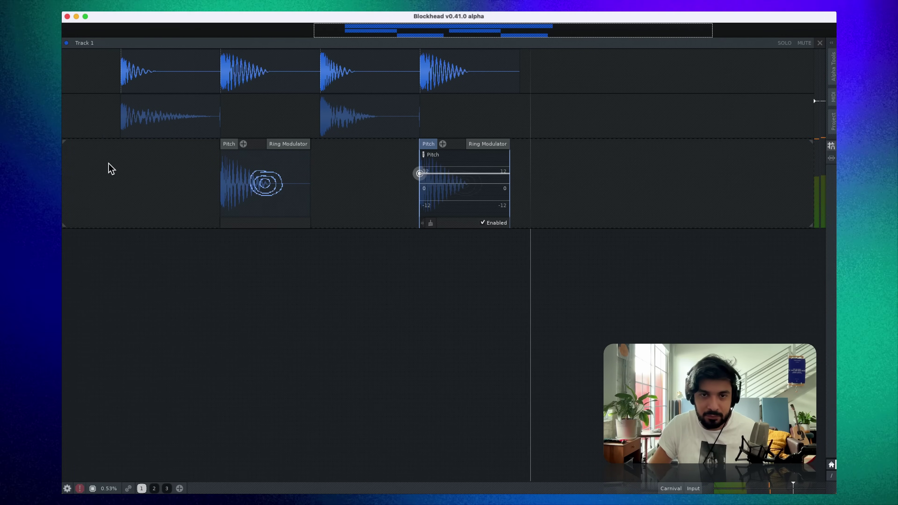
pyautogui.press('space')
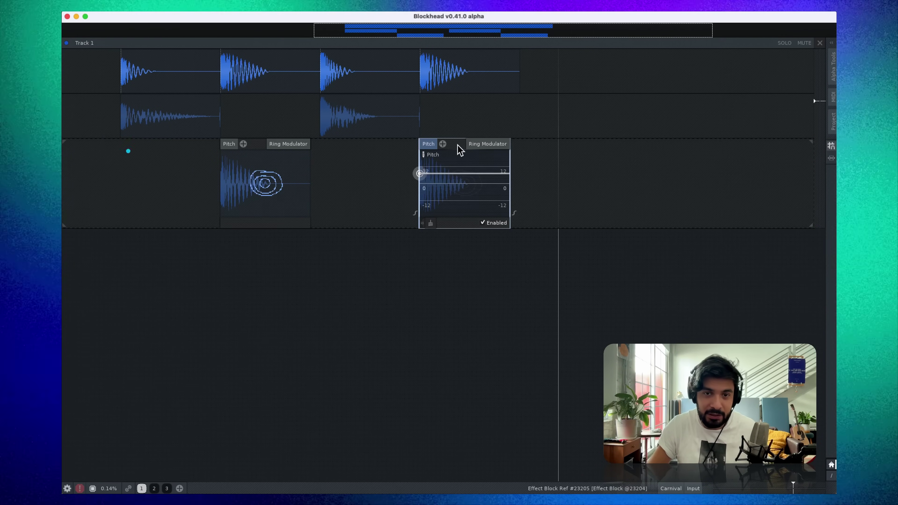
# Try to bring the fourth kick's Ring Modulator block under the first kick by moving it, and undo the move
pyautogui.click(458, 146)
pyautogui.press('alt')
pyautogui.moveTo(447, 167); pyautogui.dragTo(176, 168)
pyautogui.press('super+z')
# Copy the fourth kick's Ring Modulator block to start in line with the first kick in the third lane, and play the pattern
pyautogui.click(445, 164)
pyautogui.press('super+c')
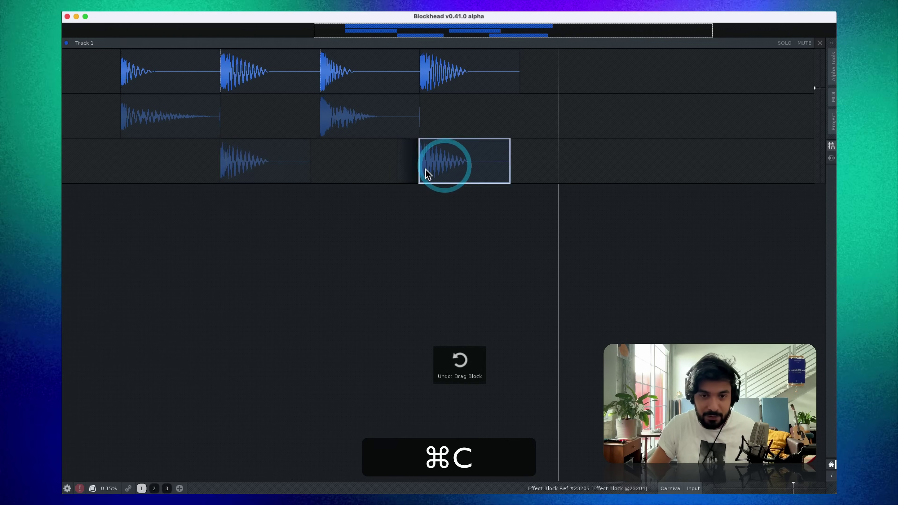
pyautogui.press('super+v')
pyautogui.moveTo(154, 166)
pyautogui.mouseDown()
pyautogui.moveTo(176, 168)
pyautogui.moveTo(169, 161)
pyautogui.mouseUp()
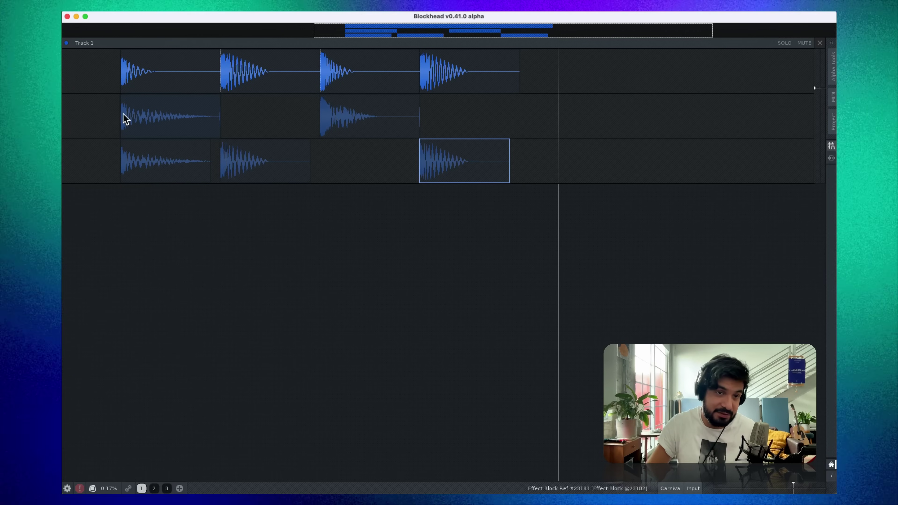
pyautogui.press('Tab')
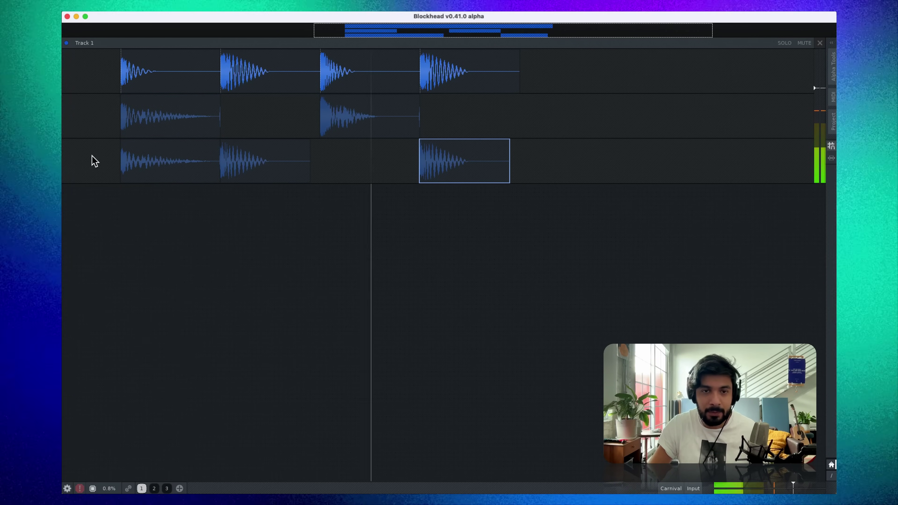
pyautogui.press('space')
# Copy all the kick and effect blocks in the three lanes and paste them directly after the fourth kick
pyautogui.click(556, 200)
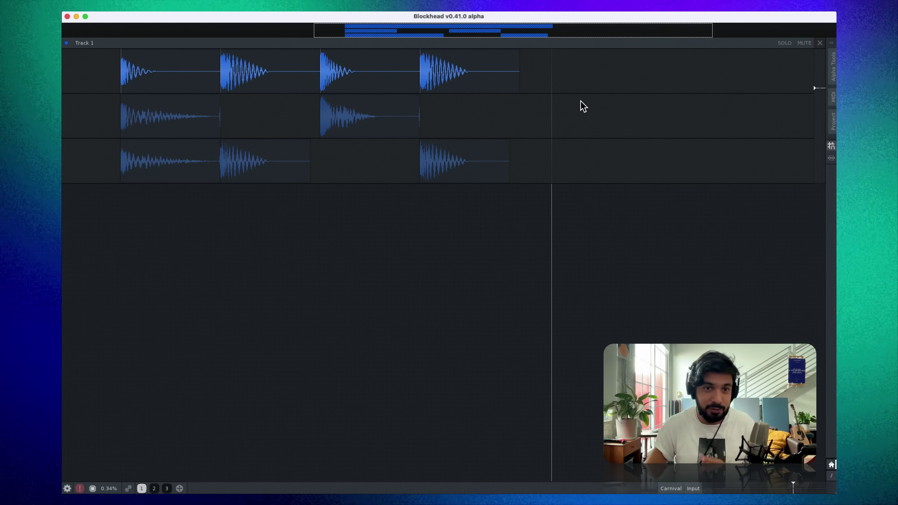
pyautogui.scroll(-2, 495, 111)
pyautogui.moveTo(515, 73); pyautogui.dragTo(250, 80)
pyautogui.press('super+c')
pyautogui.click(553, 59)
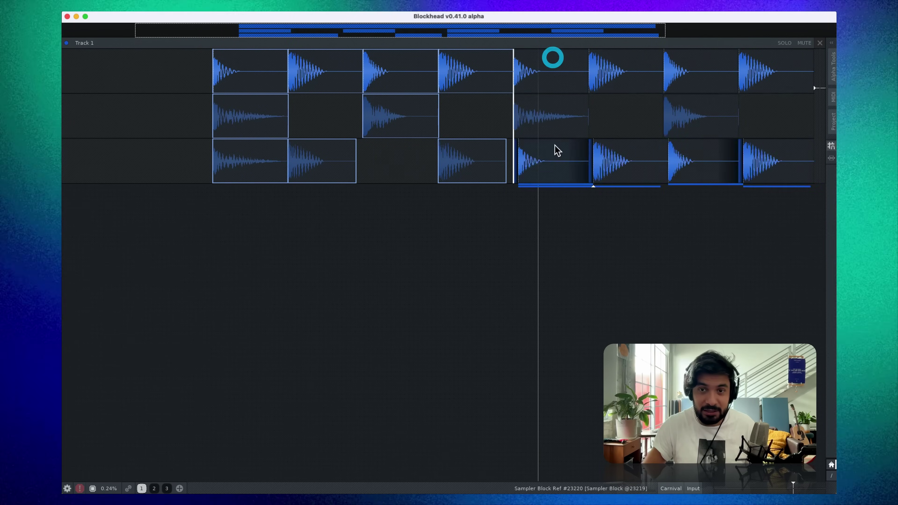
pyautogui.scroll(-3, 558, 149)
pyautogui.click(712, 268)
# Clear the block selection and play back the extended eight-kick pattern
pyautogui.scroll(3, 637, 149)
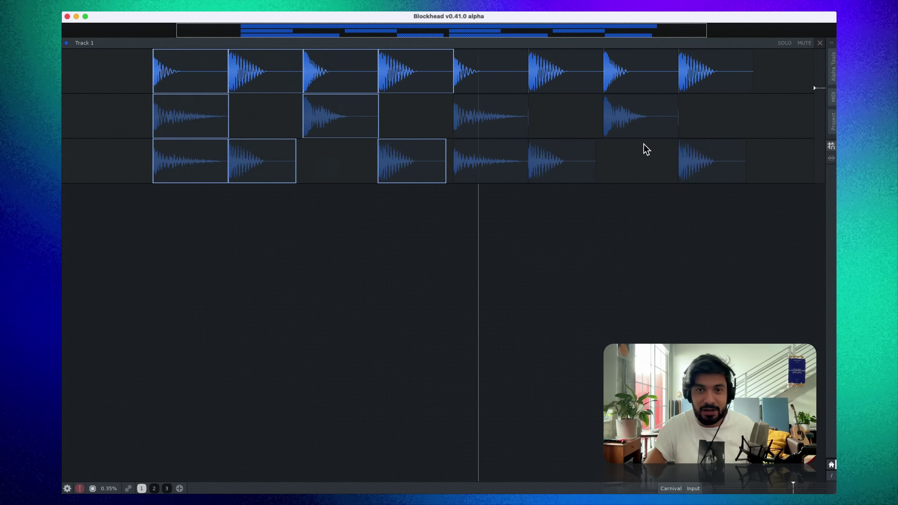
pyautogui.scroll(-2, 768, 126)
pyautogui.click(757, 121)
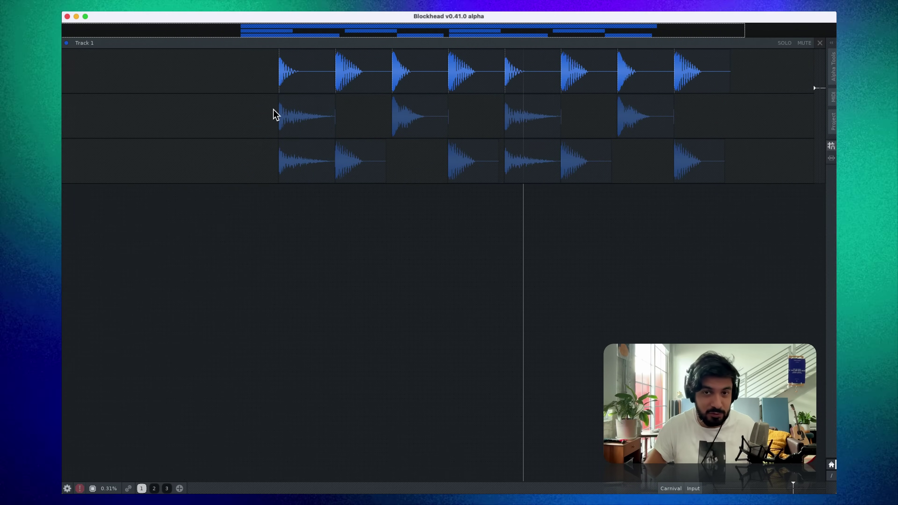
pyautogui.press('Tab')
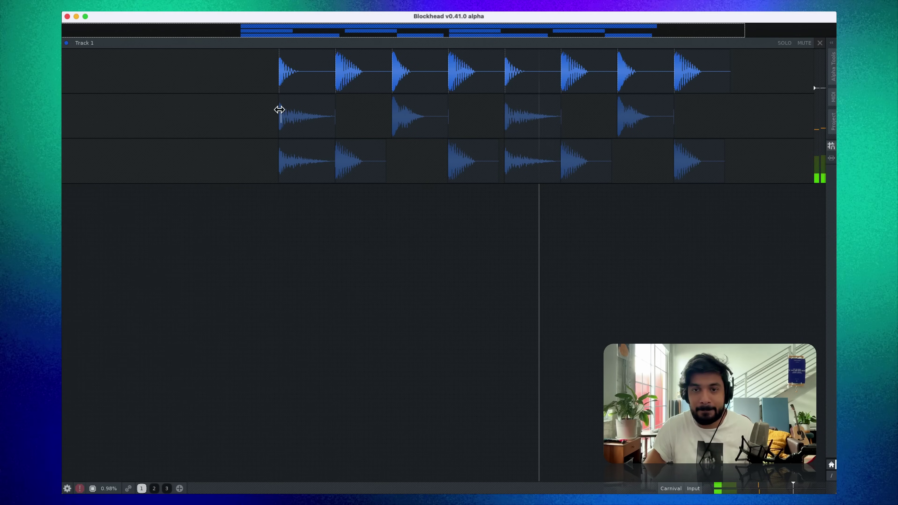
pyautogui.press('space')
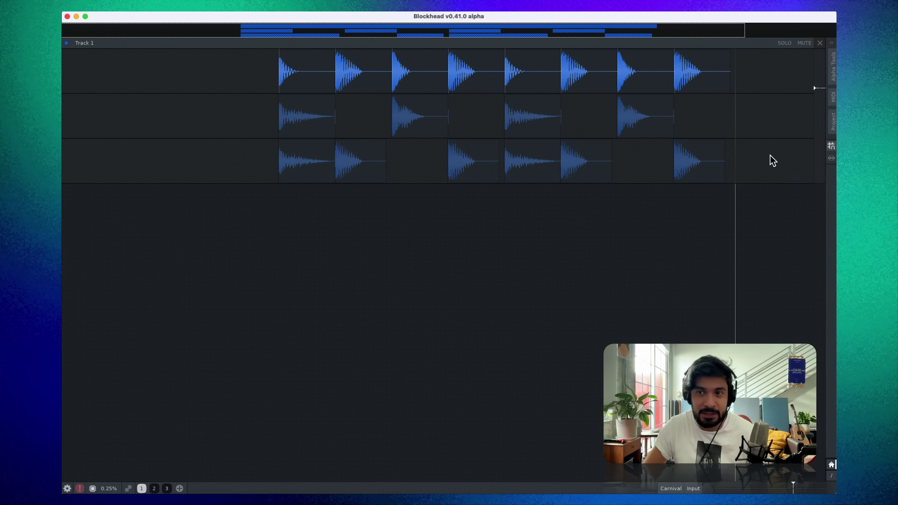
# Add a fourth lane to Track 1 and place a Tempo Guide block in it
pyautogui.rightClick(771, 46)
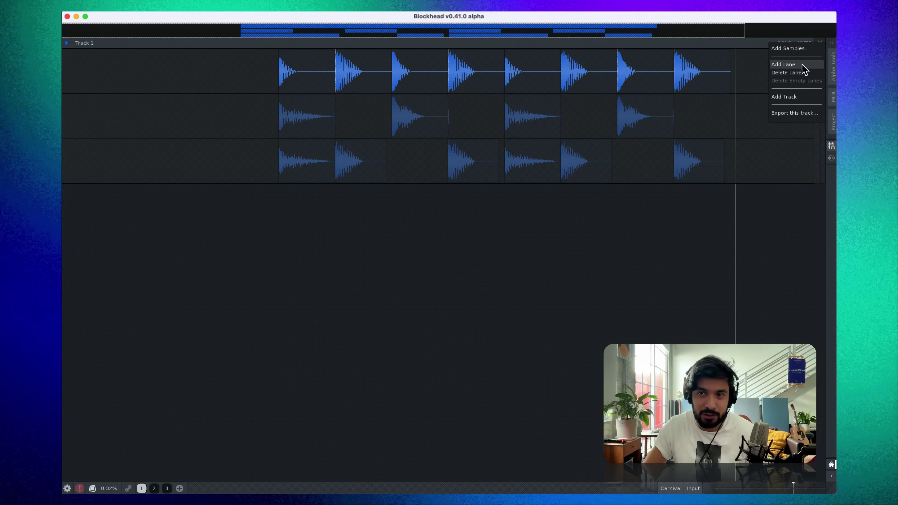
pyautogui.click(789, 64)
pyautogui.rightClick(782, 202)
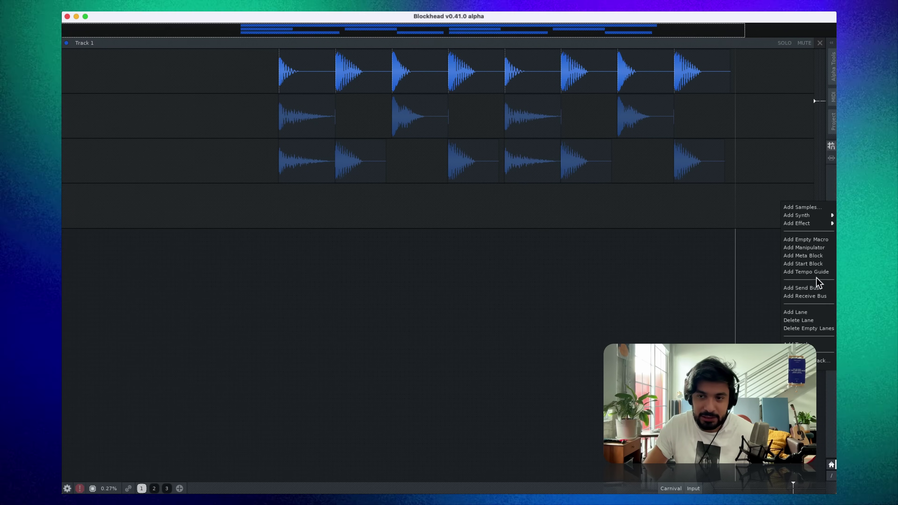
pyautogui.click(815, 273)
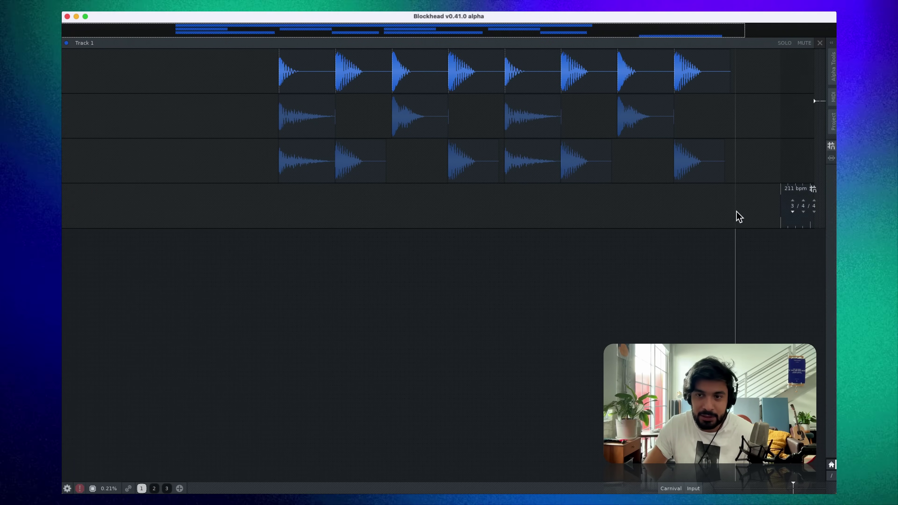
# Align the Tempo Guide block's start with the first kick and resize it to span the first four kicks, giving 84 bpm
pyautogui.moveTo(780, 207); pyautogui.dragTo(278, 203)
pyautogui.scroll(-5, 458, 208)
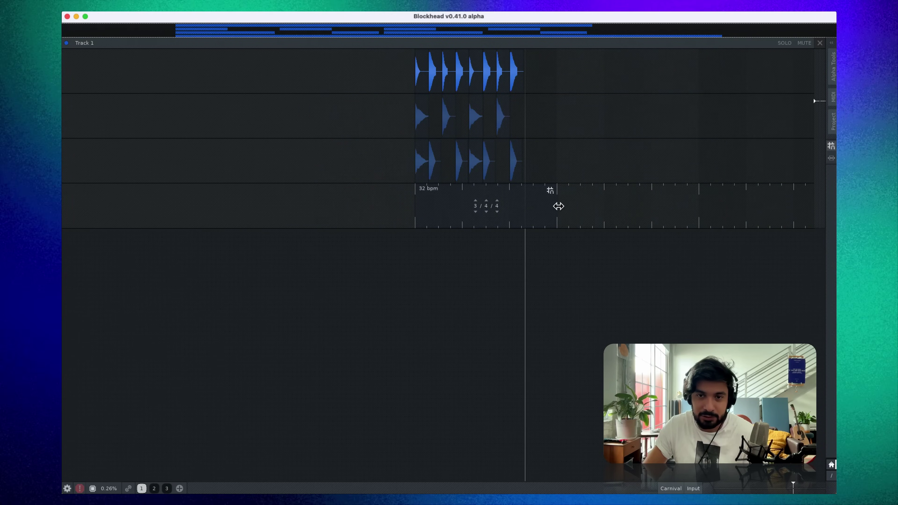
pyautogui.scroll(5, 530, 206)
pyautogui.moveTo(500, 207); pyautogui.dragTo(387, 212)
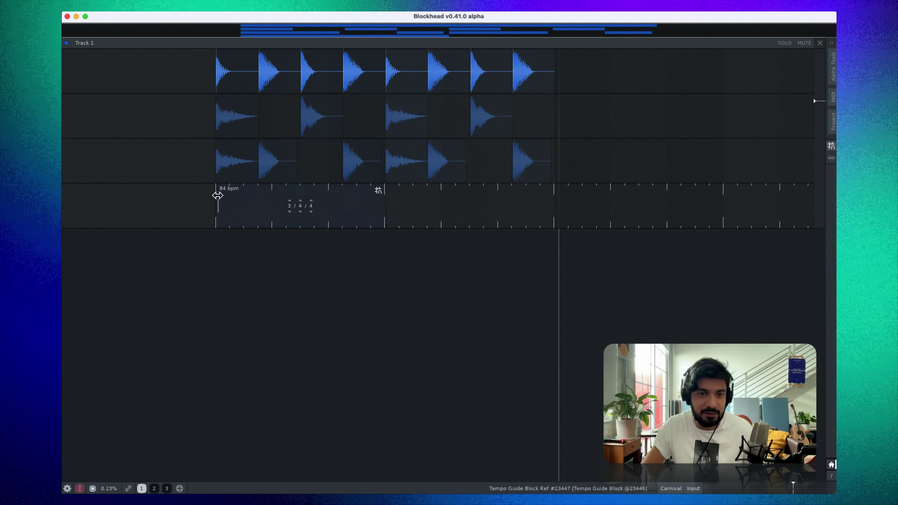
pyautogui.click(347, 220)
# Play back the eight-kick pattern together with its tempo guide grid
pyautogui.hscroll(3, 716, 215)
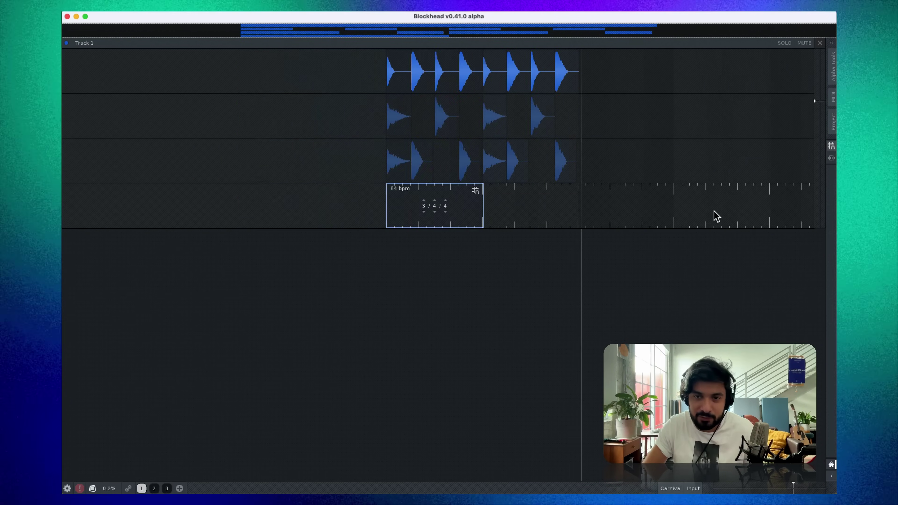
pyautogui.scroll(-3, 685, 207)
pyautogui.press('Tab')
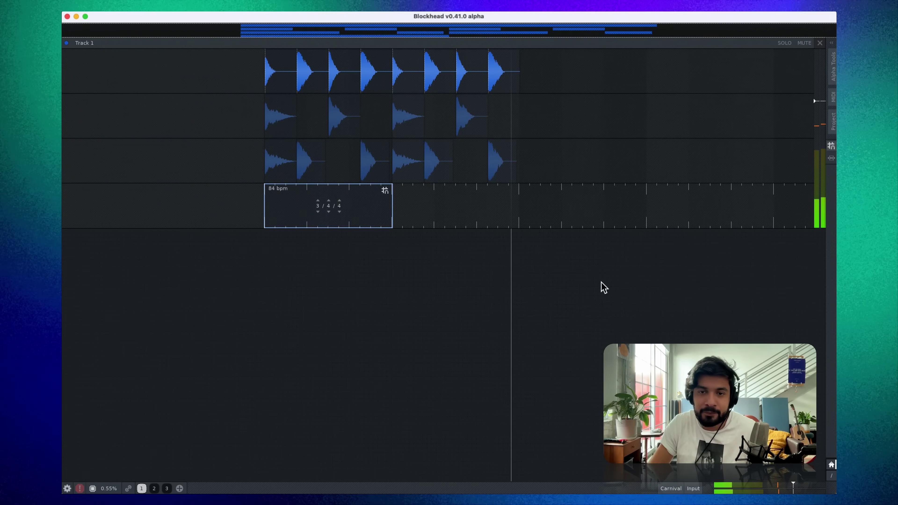
pyautogui.press('space')
# Add a second track below Track 1
pyautogui.click(582, 280)
pyautogui.rightClick(581, 280)
pyautogui.click(600, 281)
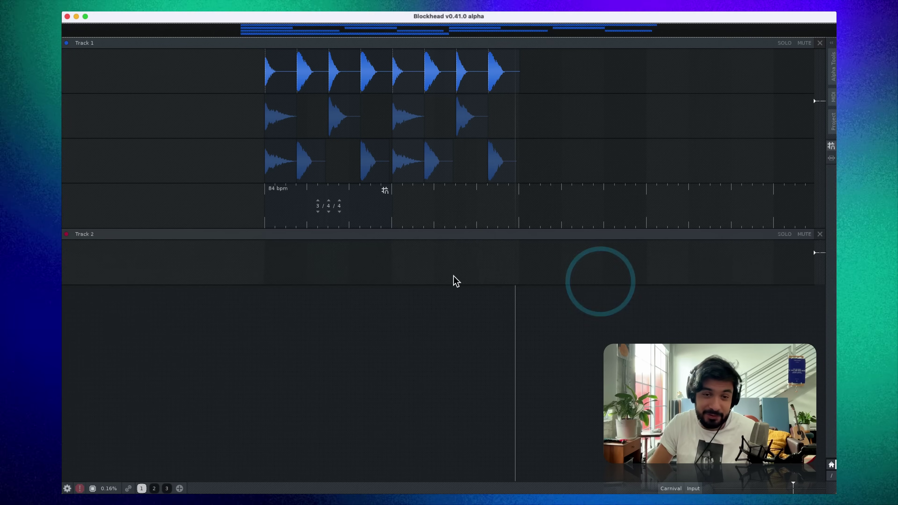
# Undo the warp handle insertion and copy Track 1's first kick to the same start position in Track 2
pyautogui.press('super+z')
pyautogui.click(285, 76)
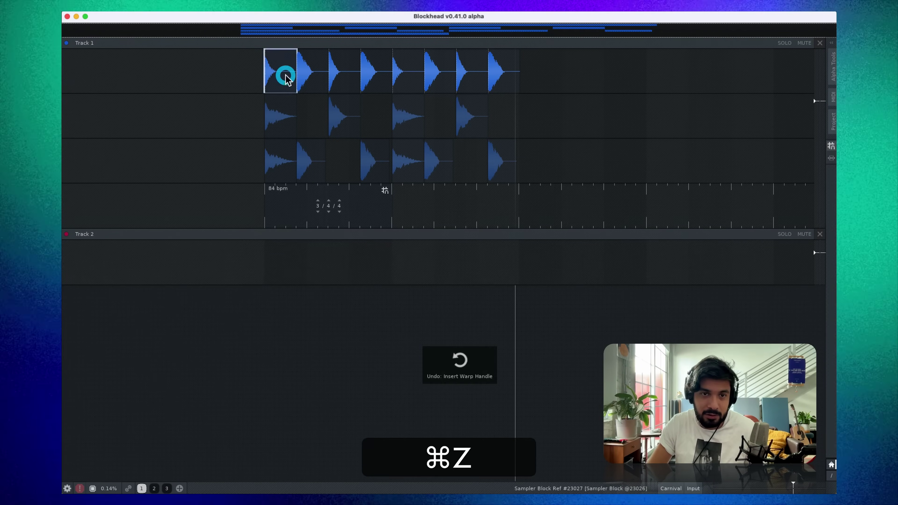
pyautogui.press('super+c')
pyautogui.moveTo(275, 268); pyautogui.dragTo(281, 267)
pyautogui.click(444, 306)
pyautogui.click(278, 267)
pyautogui.press('space')
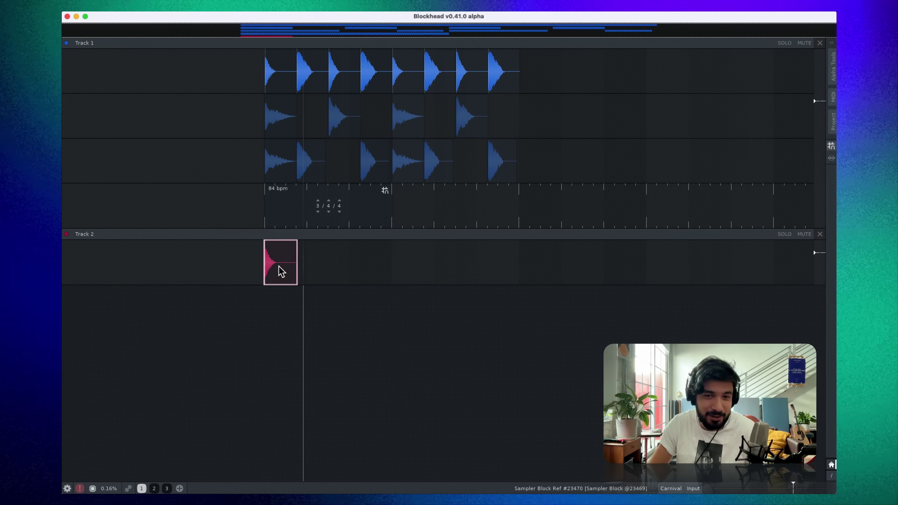
# Duplicate the Track 2 kick three times along its lane, leaving gaps between the blocks
pyautogui.moveTo(281, 269); pyautogui.dragTo(341, 269)
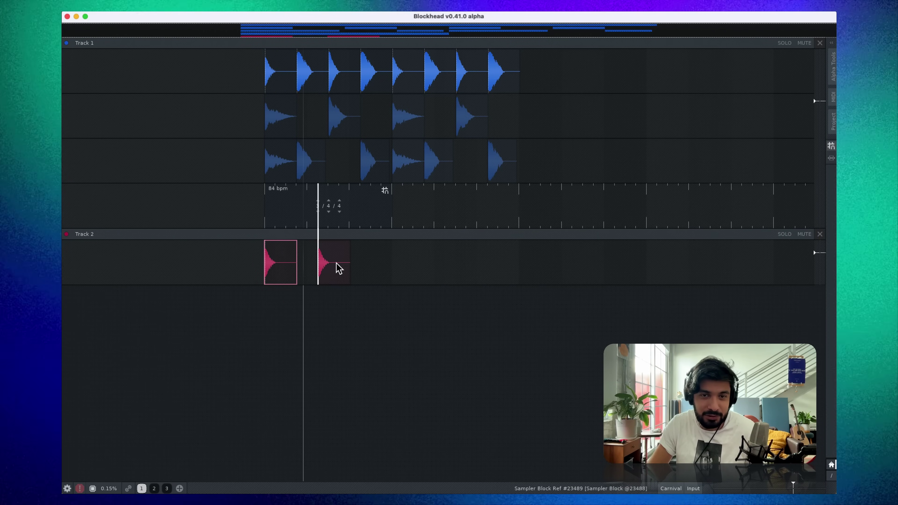
pyautogui.moveTo(439, 274); pyautogui.dragTo(459, 262)
pyautogui.click(458, 342)
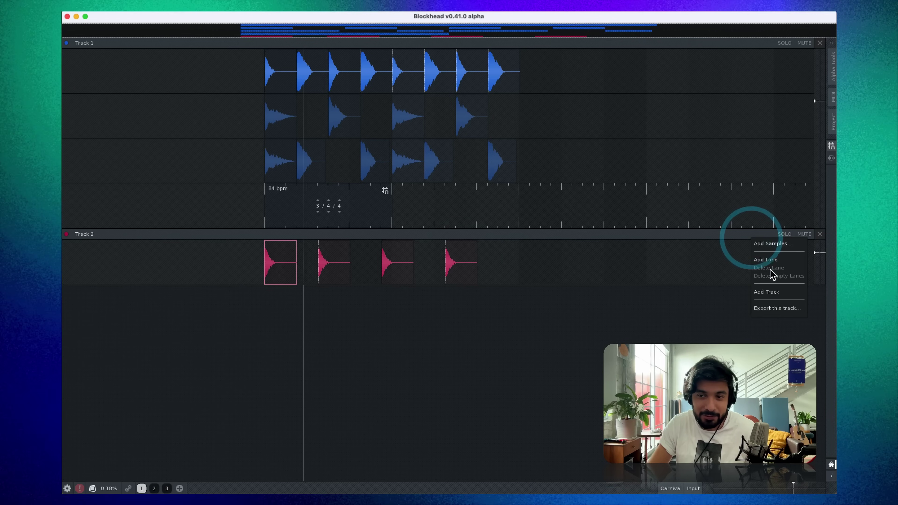
# Add a second lane to Track 2 with a Tempo Guide block starting at the first kick, and stretch it to 67 bpm
pyautogui.click(771, 261)
pyautogui.rightClick(732, 301)
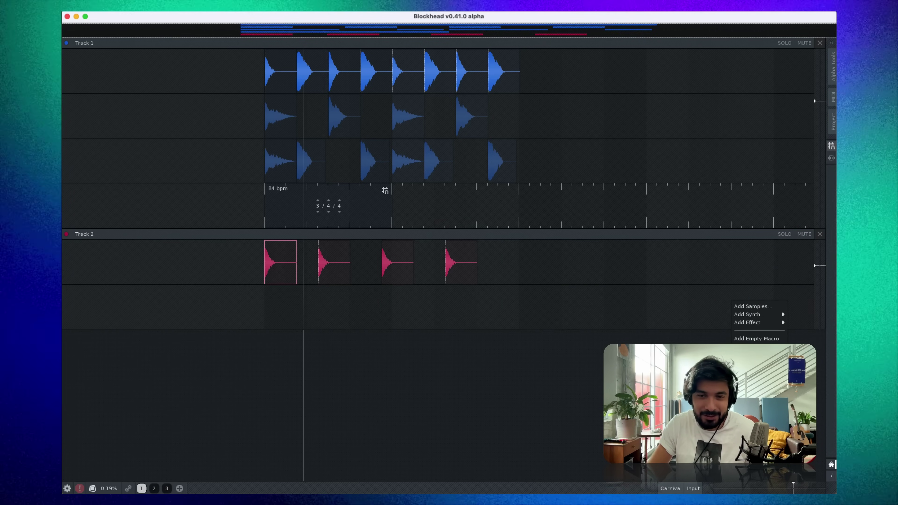
pyautogui.moveTo(781, 311); pyautogui.dragTo(311, 323)
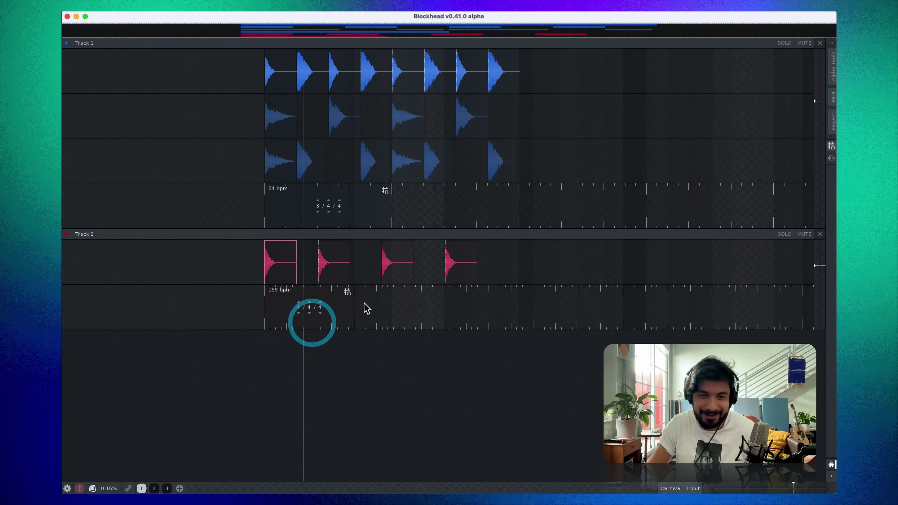
pyautogui.moveTo(465, 303)
pyautogui.mouseDown()
pyautogui.moveTo(455, 301)
pyautogui.moveTo(477, 303)
pyautogui.mouseUp()
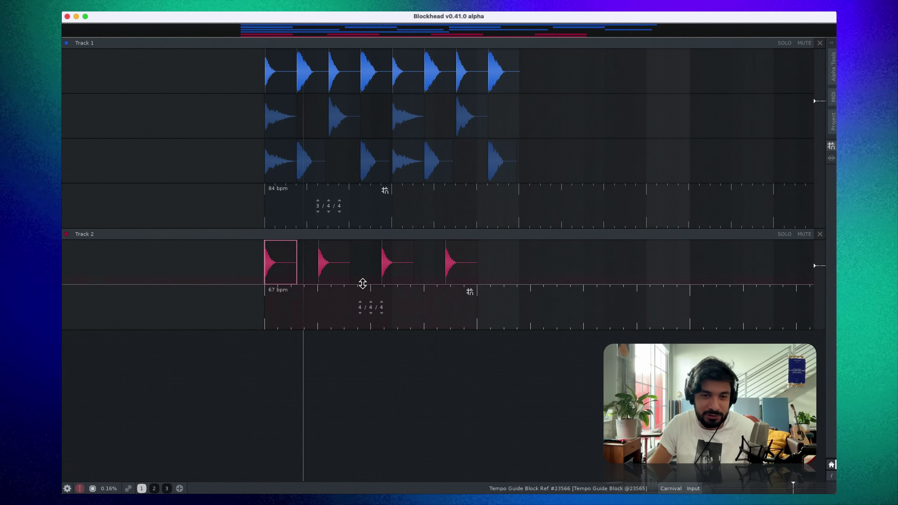
# Shift the third and fourth Track 2 kicks onto the 67 bpm guide's beats and play both tracks together
pyautogui.moveTo(460, 272); pyautogui.dragTo(443, 272)
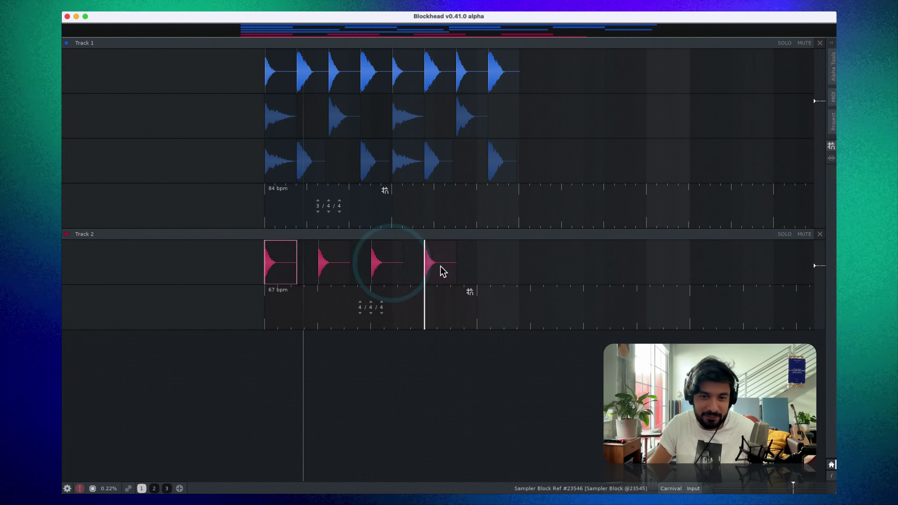
pyautogui.press('Tab')
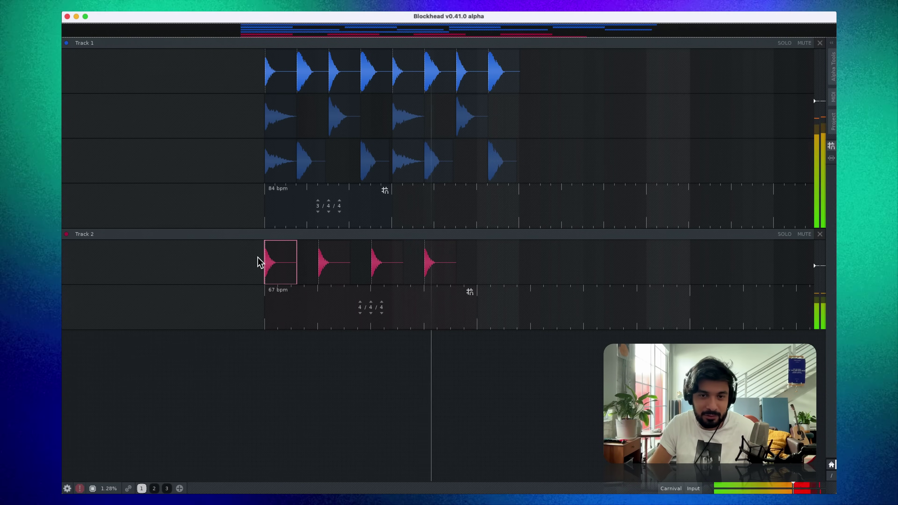
pyautogui.press('space')
# Copy the four Track 2 kicks, paste them from the end of the 67 bpm guide block, and play both tracks
pyautogui.moveTo(481, 273); pyautogui.dragTo(293, 261)
pyautogui.press('super+c')
pyautogui.click(491, 267)
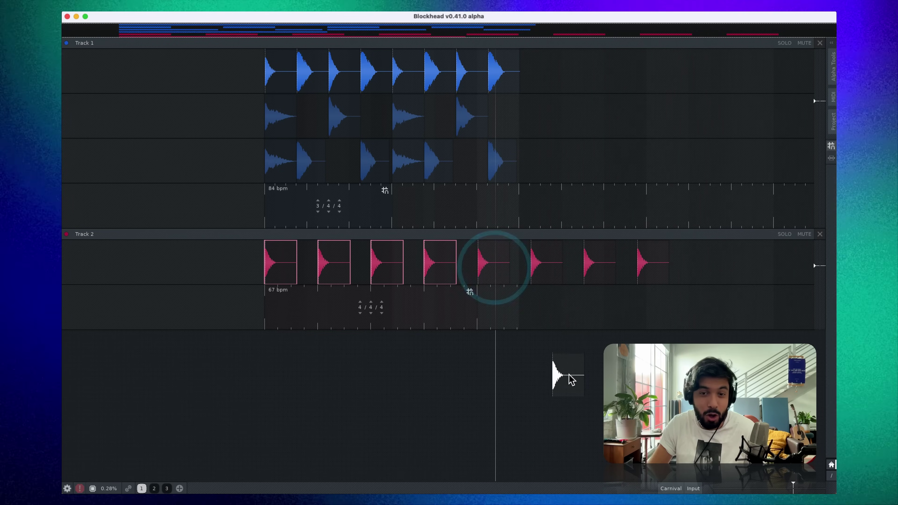
pyautogui.click(572, 373)
pyautogui.press('Tab')
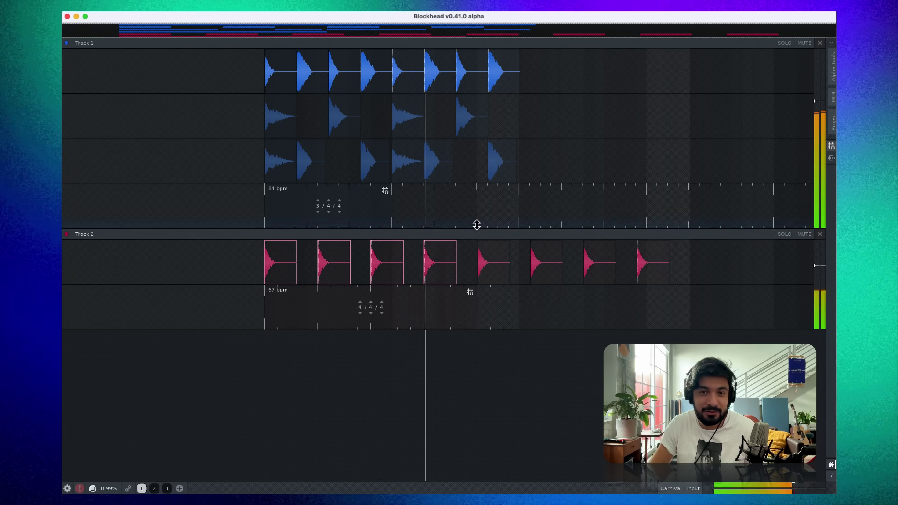
pyautogui.press('space')
# Copy all kick and effect blocks in Track 1's three lanes and paste them directly after the eighth kick
pyautogui.press('super+c')
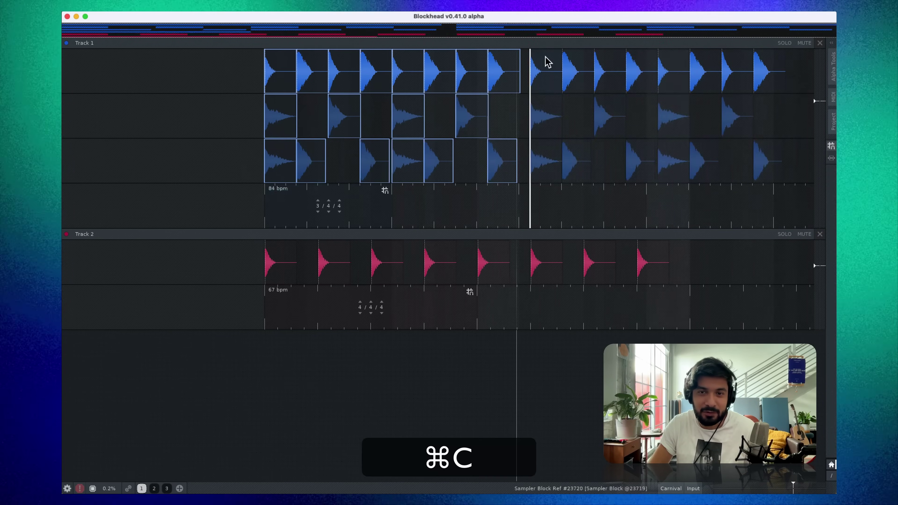
pyautogui.moveTo(532, 61); pyautogui.dragTo(536, 61)
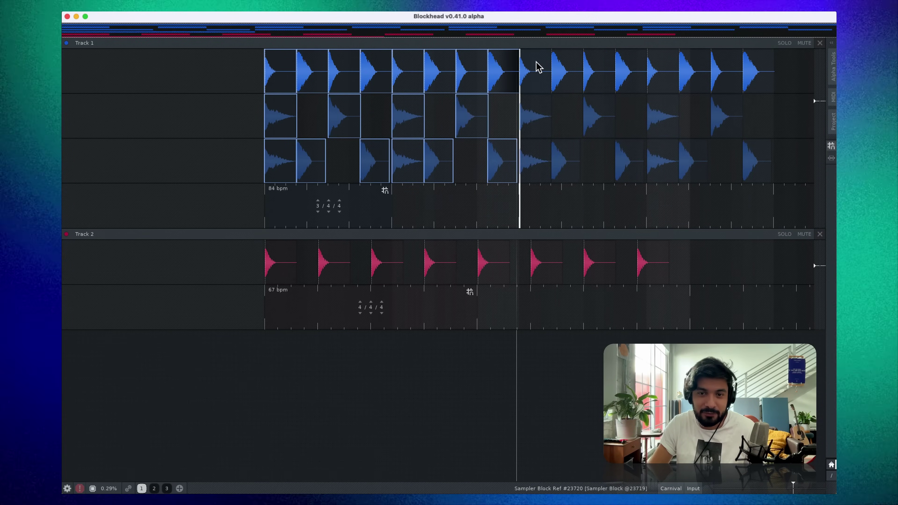
pyautogui.scroll(5, 543, 67)
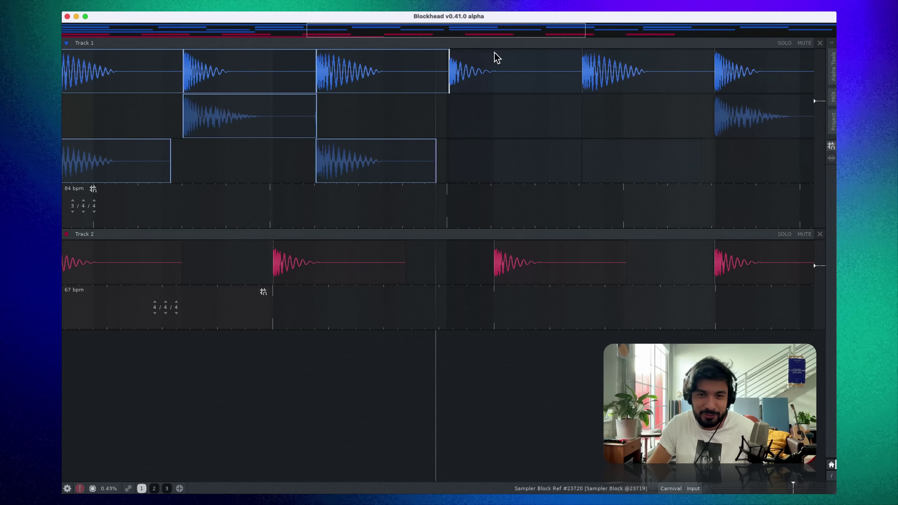
pyautogui.click(490, 52)
pyautogui.scroll(-8, 589, 230)
pyautogui.click(657, 365)
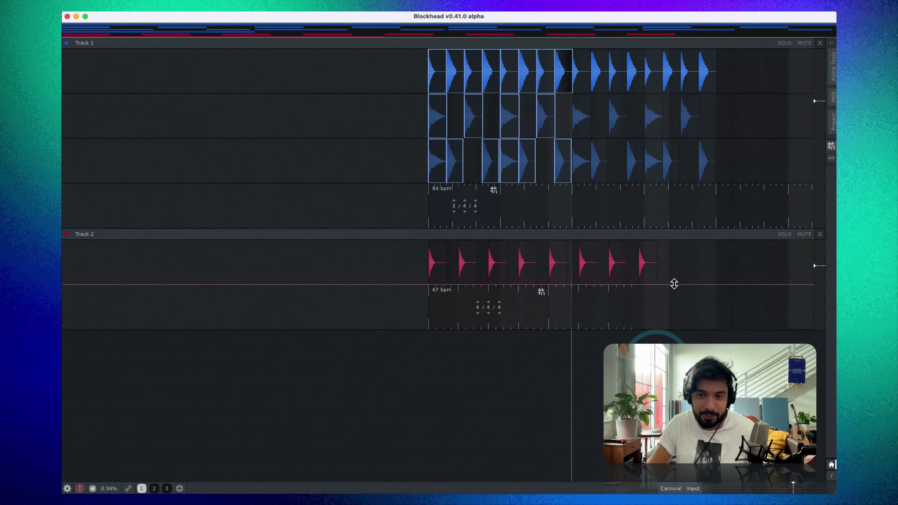
# Copy the eight Track 2 kicks and paste them on the next 67 bpm bar line after the eighth kick
pyautogui.moveTo(673, 281); pyautogui.dragTo(437, 264)
pyautogui.press('super+c')
pyautogui.scroll(4, 721, 270)
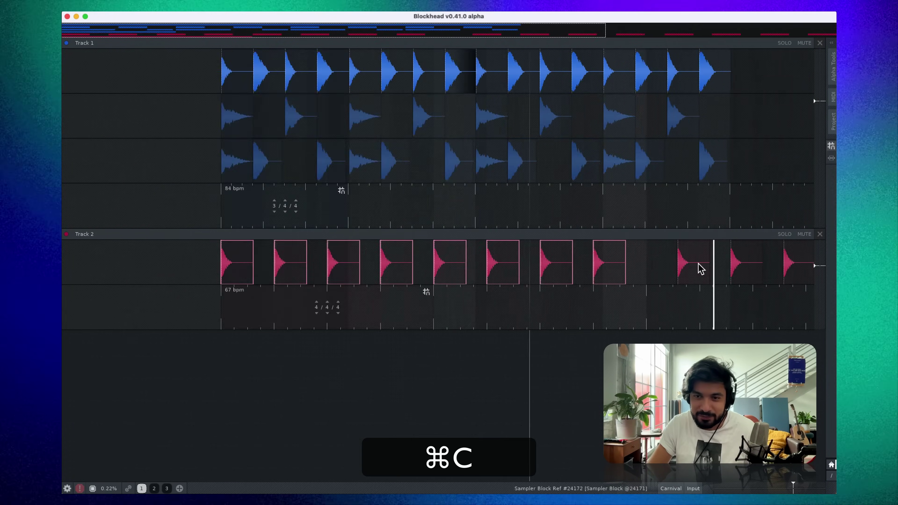
pyautogui.scroll(2, 701, 269)
pyautogui.click(648, 263)
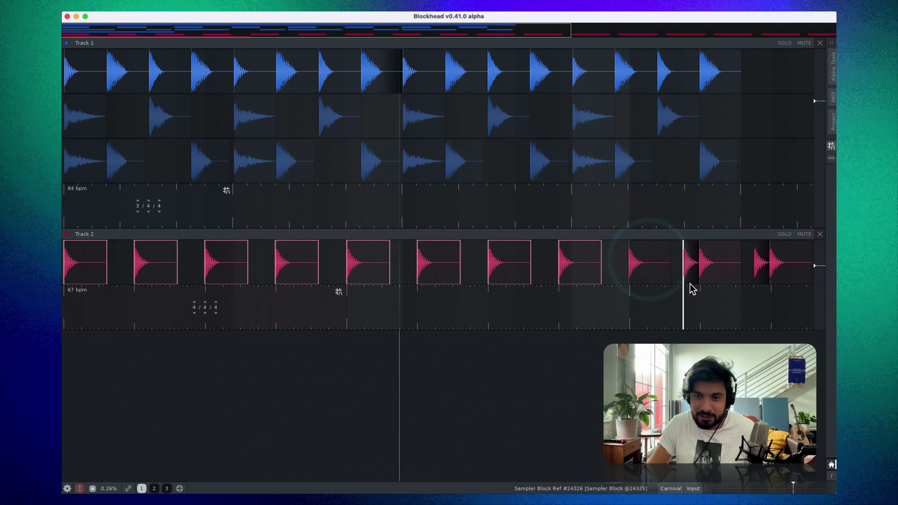
pyautogui.rightClick(654, 314)
# Play both extended tracks from the start to hear the 84 bpm and 67 bpm patterns against each other
pyautogui.scroll(-3, 654, 314)
pyautogui.press('Tab')
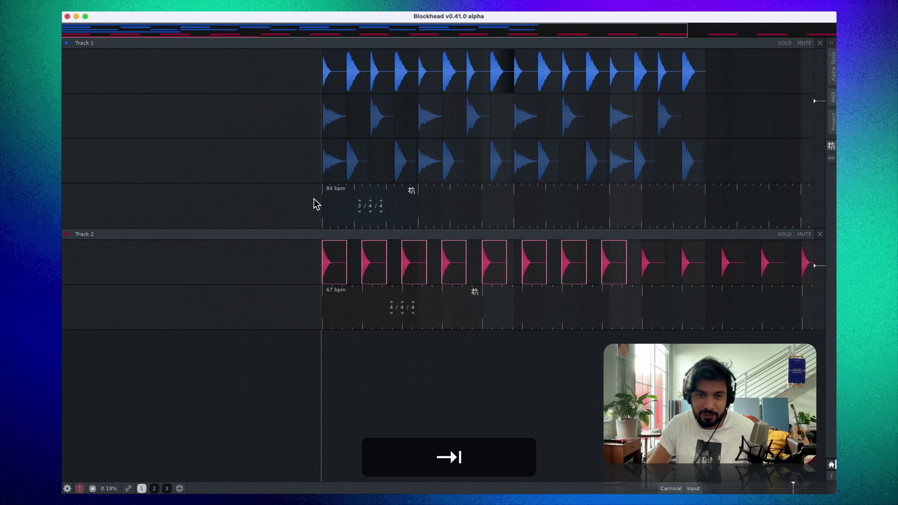
pyautogui.scroll(-3, 662, 297)
pyautogui.scroll(-1, 754, 285)
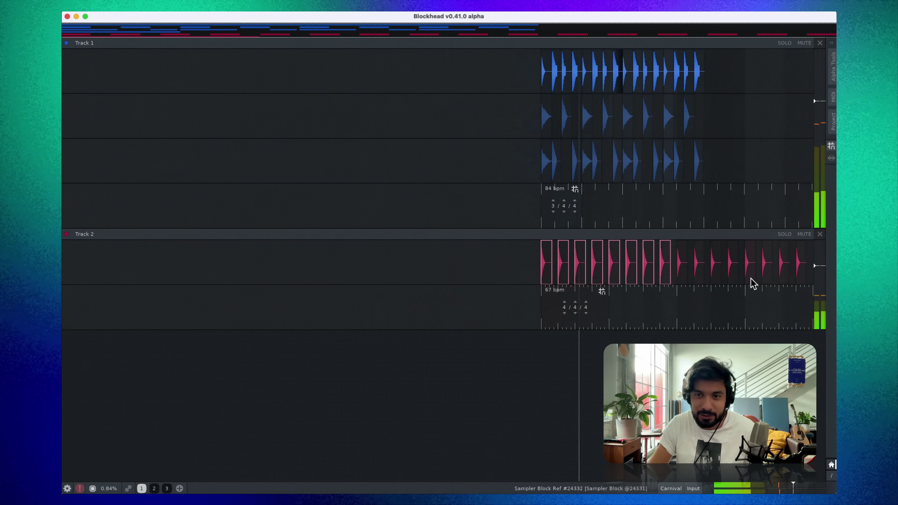
pyautogui.scroll(1, 754, 283)
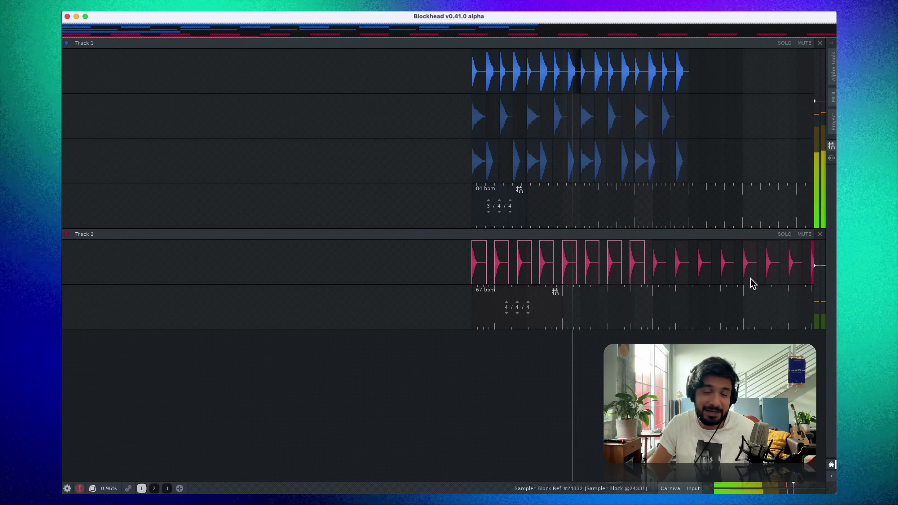
pyautogui.scroll(1, 752, 283)
pyautogui.scroll(-1, 752, 282)
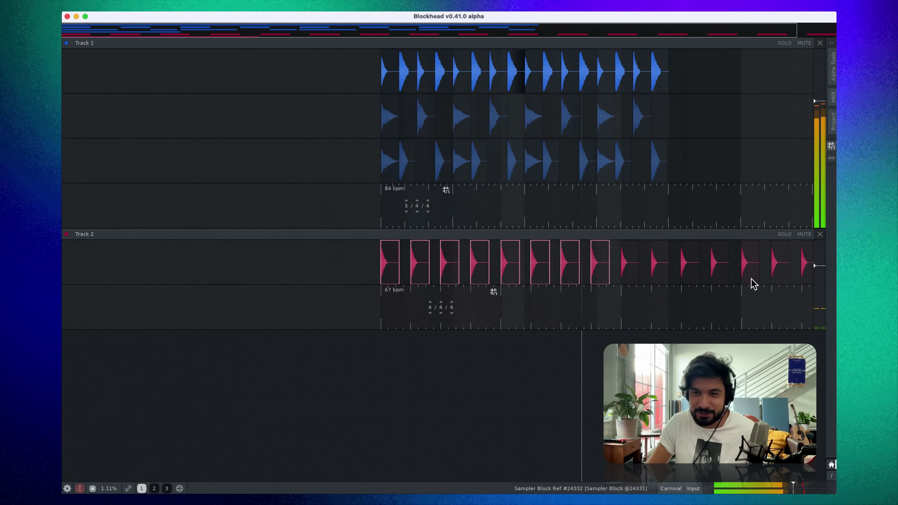
pyautogui.scroll(1, 750, 284)
pyautogui.scroll(-1, 749, 285)
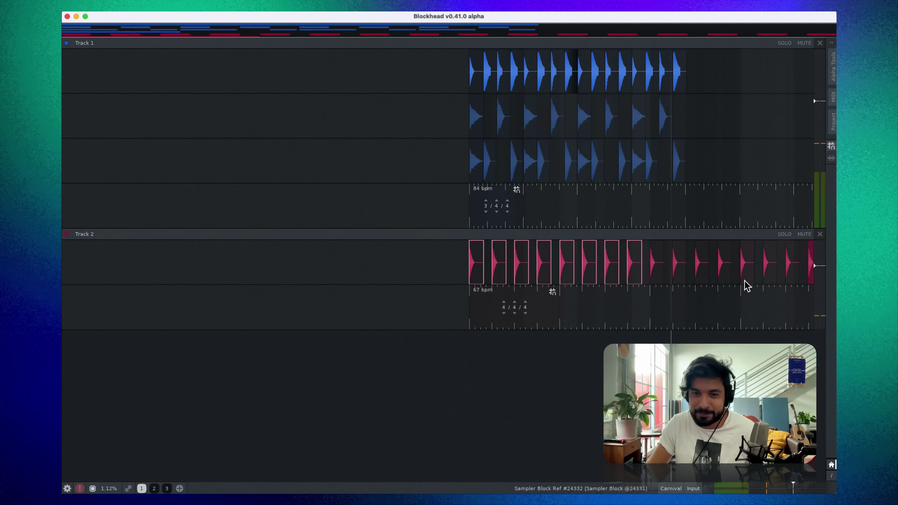
pyautogui.press('space')
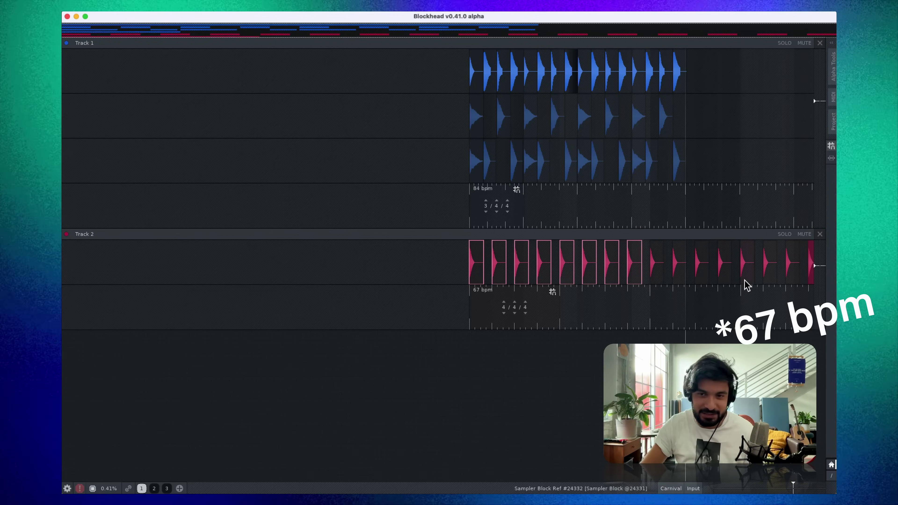
# Delete the Track 2 kicks that extend past the end of Track 1's pattern
pyautogui.moveTo(691, 255); pyautogui.dragTo(819, 279)
pyautogui.press('BackSpace')
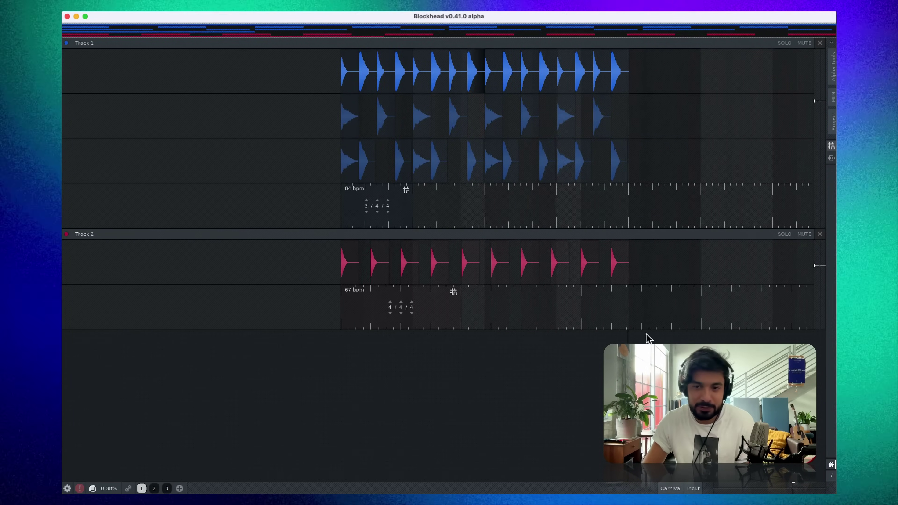
# Add a third track and place a Berk v0.5.1 synth block in its lane
pyautogui.rightClick(502, 345)
pyautogui.click(534, 350)
pyautogui.rightClick(465, 370)
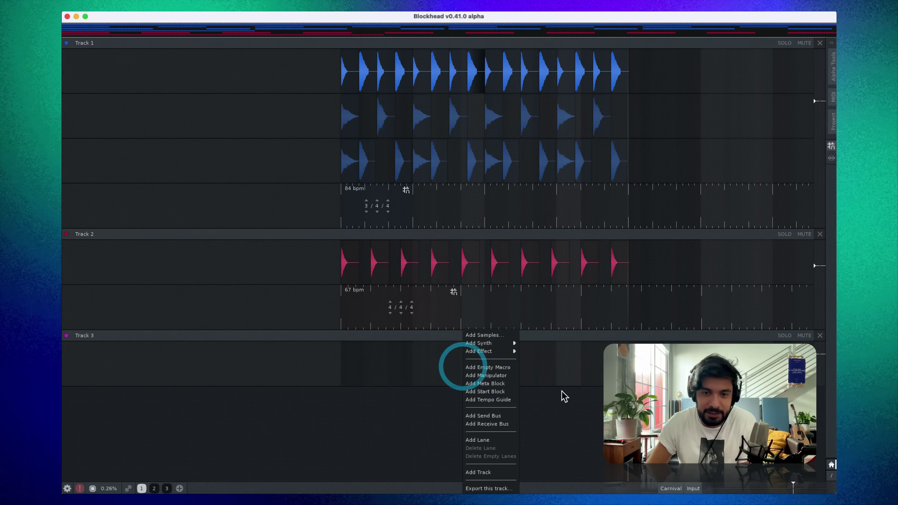
pyautogui.moveTo(505, 344)
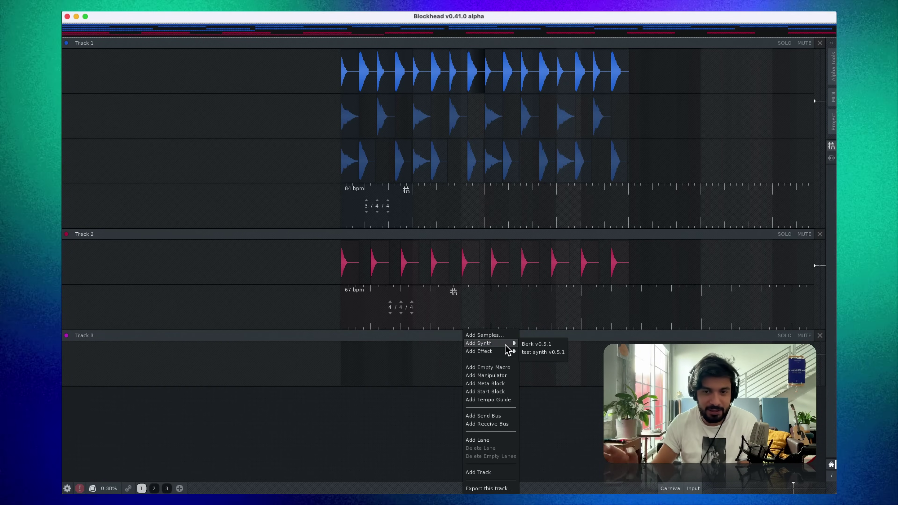
pyautogui.click(530, 345)
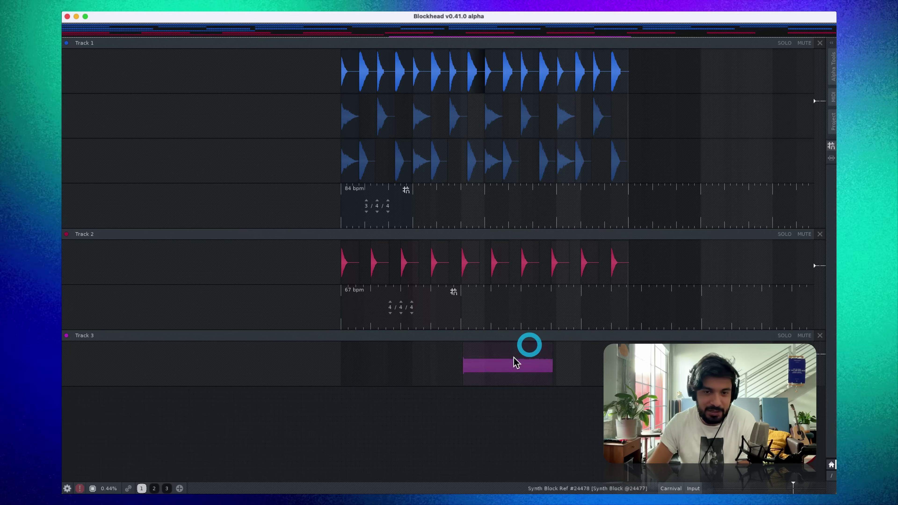
# Move the Track 3 synth block to the start of the kick patterns
pyautogui.moveTo(487, 373); pyautogui.dragTo(363, 377)
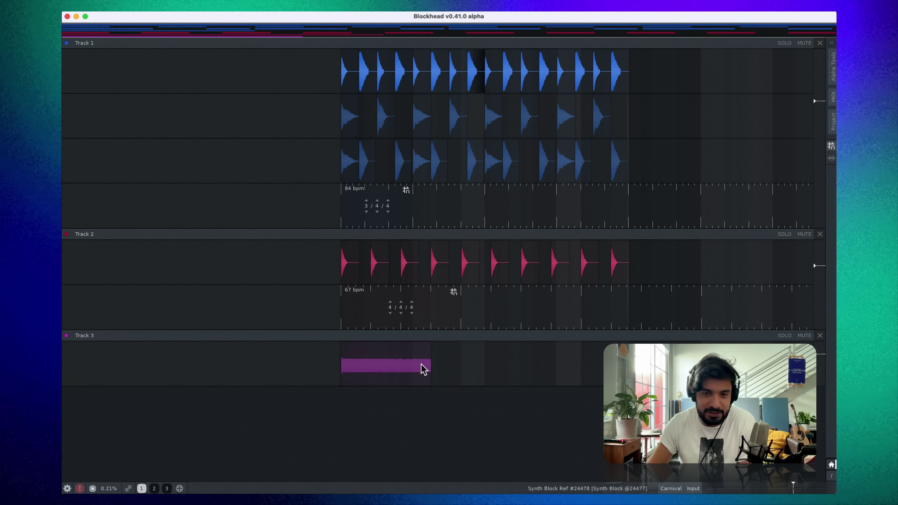
pyautogui.click(422, 366)
pyautogui.scroll(4, 393, 390)
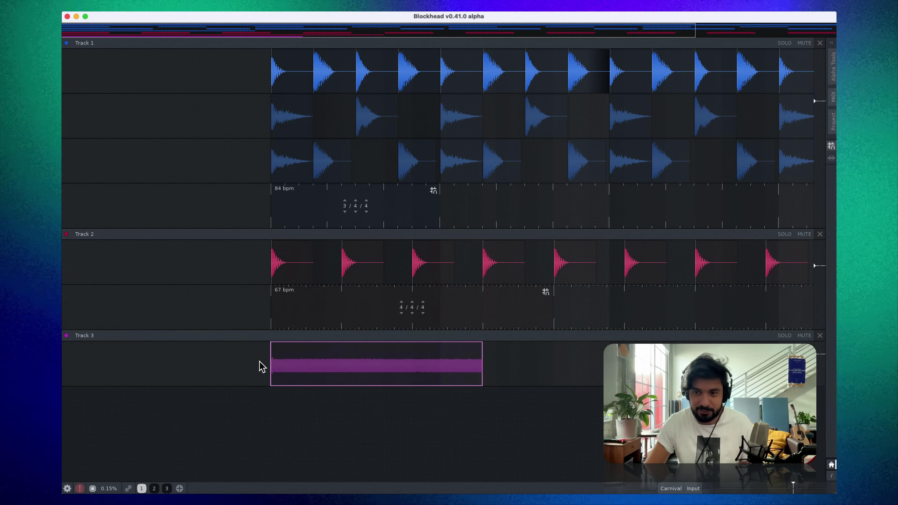
# Solo Track 3 and play the synth block on its own
pyautogui.click(785, 335)
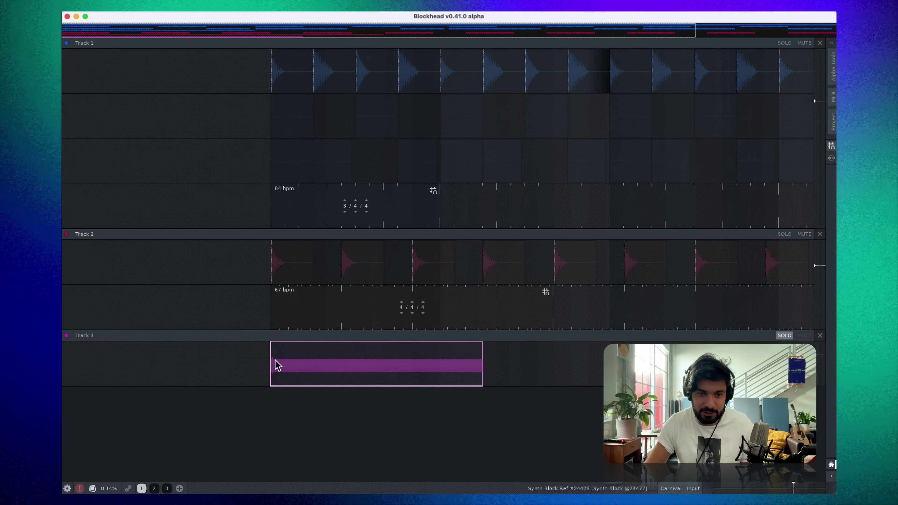
pyautogui.press('Tab')
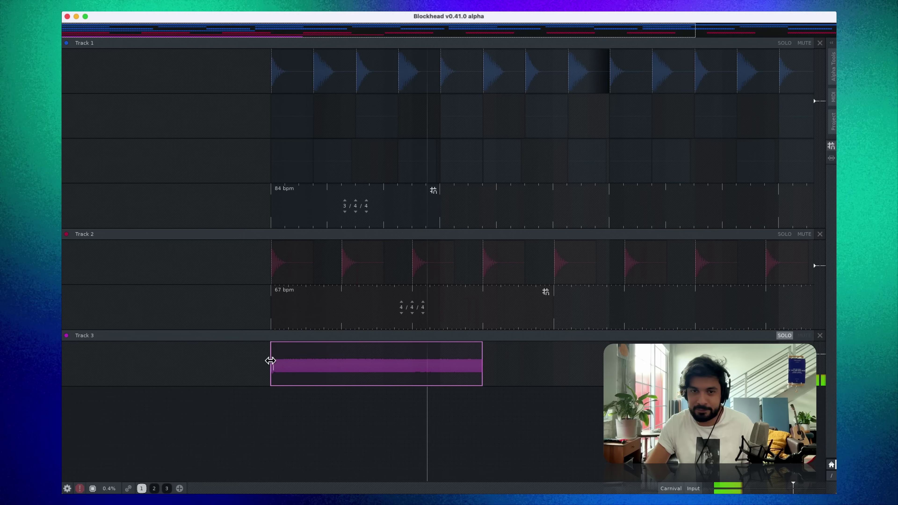
pyautogui.press('space')
# Shorten the synth block to one bar of the 84 bpm guide and expand it to show its Berk parameters
pyautogui.moveTo(482, 369); pyautogui.dragTo(441, 368)
pyautogui.scroll(3, 413, 376)
pyautogui.click(278, 366)
pyautogui.scroll(-2, 288, 382)
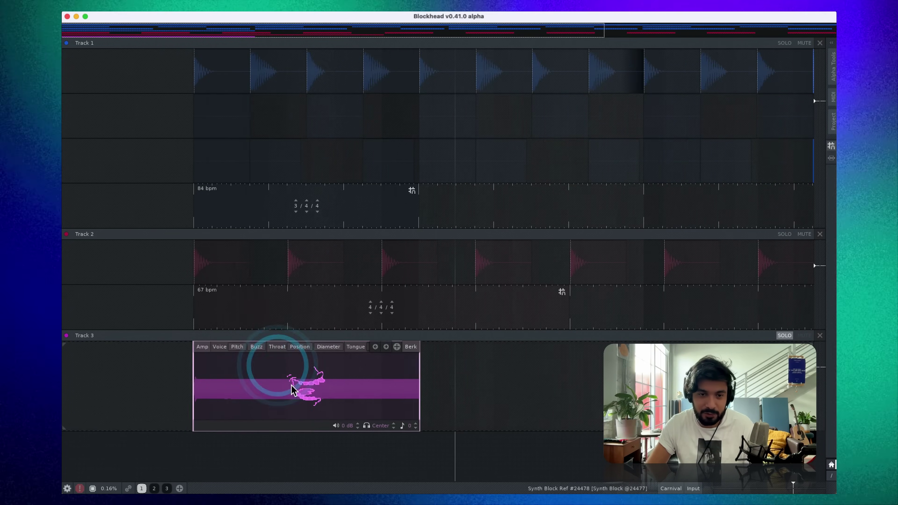
pyautogui.scroll(5, 293, 392)
pyautogui.scroll(-2, 319, 394)
pyautogui.scroll(2, 188, 387)
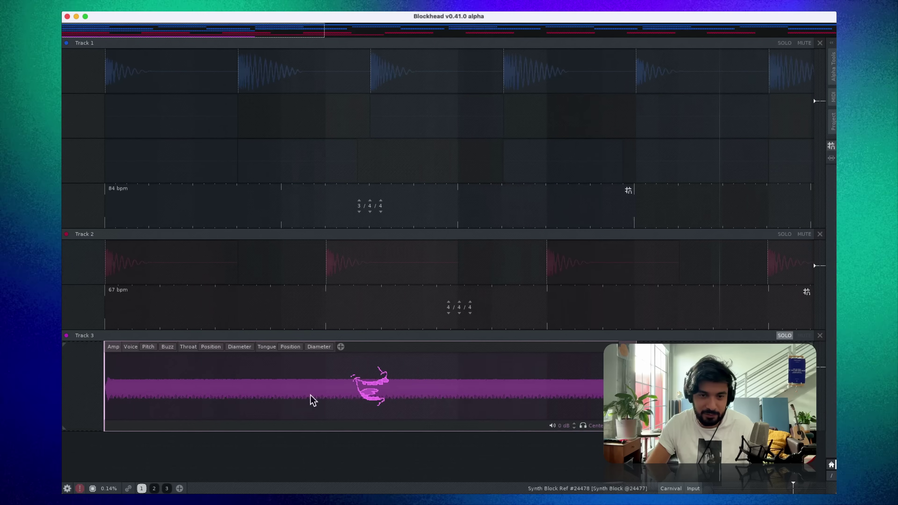
# Draw a rising and falling Pitch envelope on the synth block, with a middle point at 9 and an end point at -24, and preview it
pyautogui.click(155, 347)
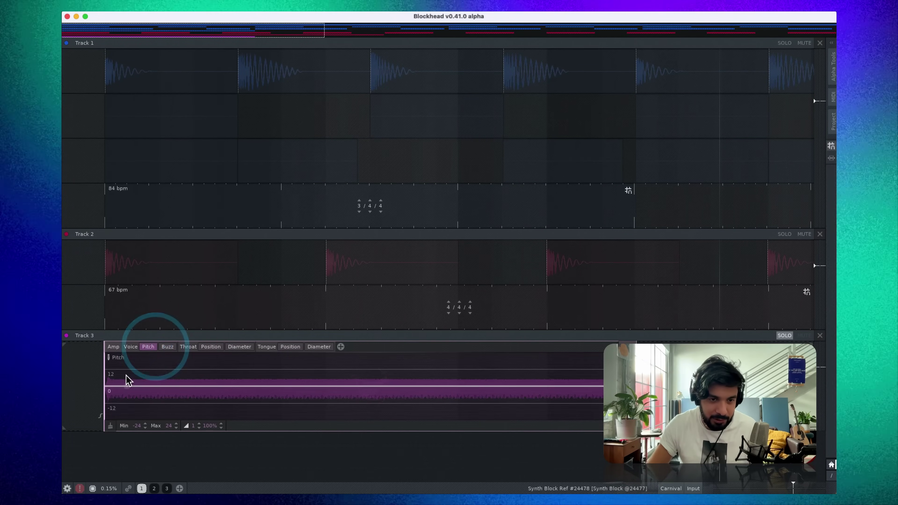
pyautogui.click(109, 385)
pyautogui.click(181, 378)
pyautogui.moveTo(236, 380); pyautogui.dragTo(239, 407)
pyautogui.click(386, 374)
pyautogui.press('Tab')
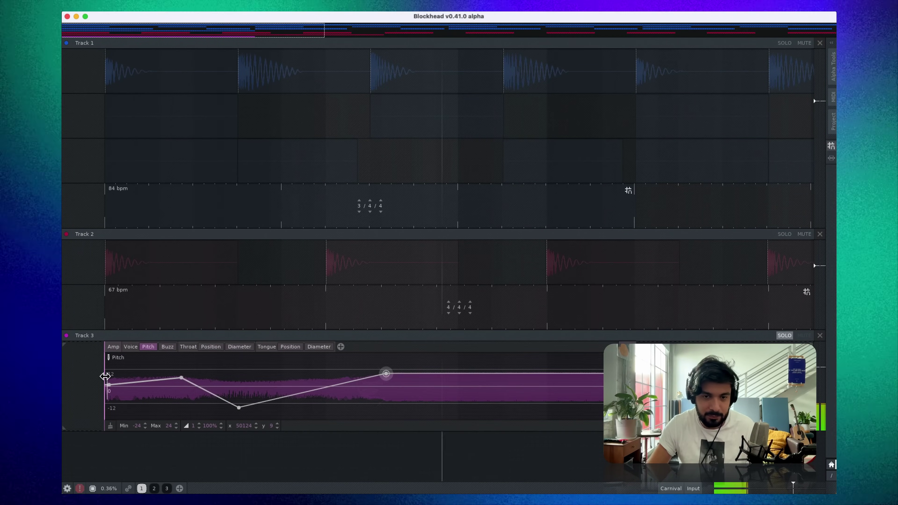
pyautogui.press('space')
pyautogui.click(554, 370)
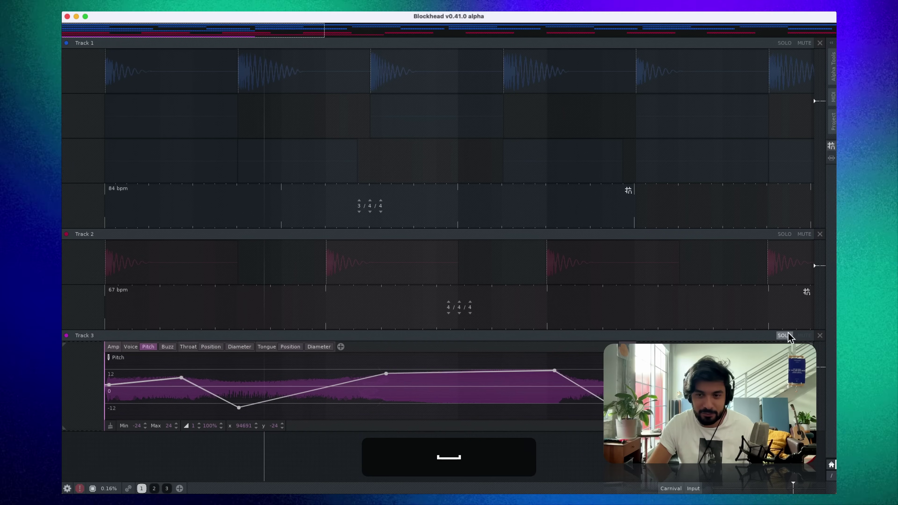
# Turn off solo on Track 3 and play all three tracks together from the start
pyautogui.click(787, 335)
pyautogui.scroll(2, 548, 373)
pyautogui.scroll(-8, 548, 373)
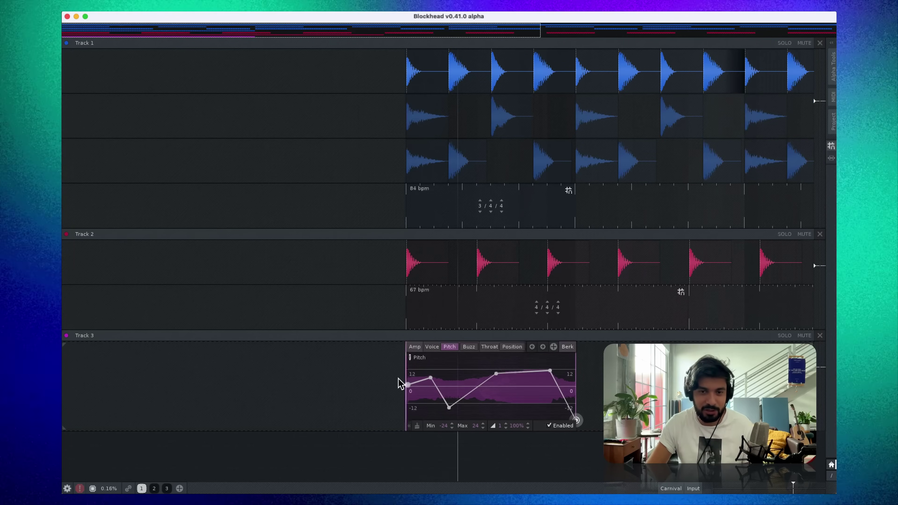
pyautogui.press('Tab')
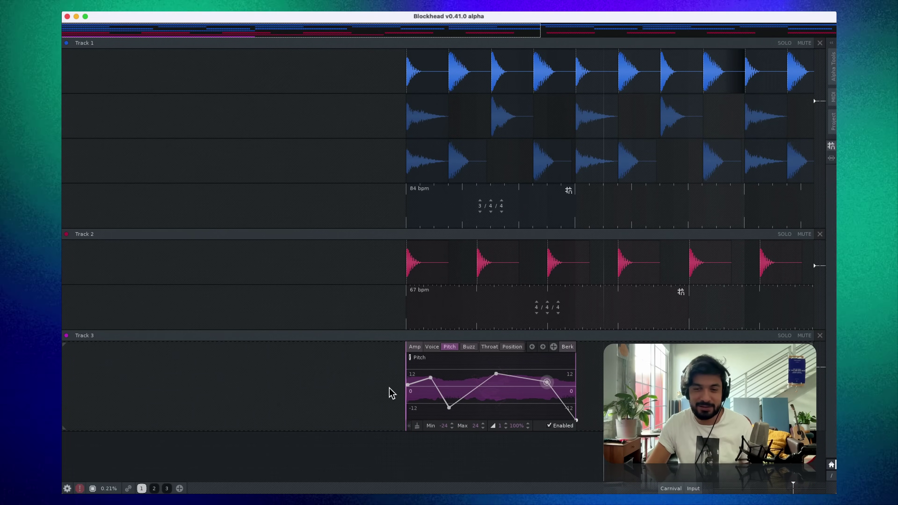
pyautogui.press('Tab')
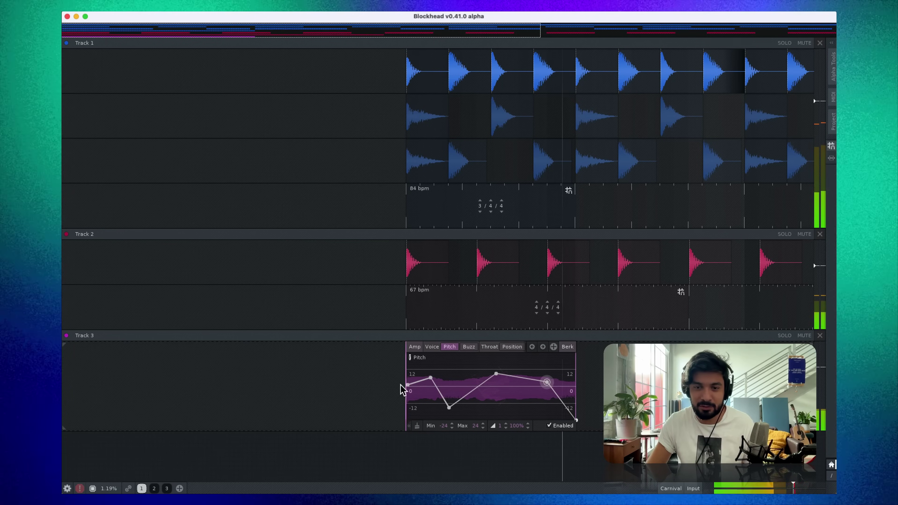
pyautogui.press('space')
# Remove the Pitch envelope points from the synth block and play the arrangement
pyautogui.rightClick(367, 409)
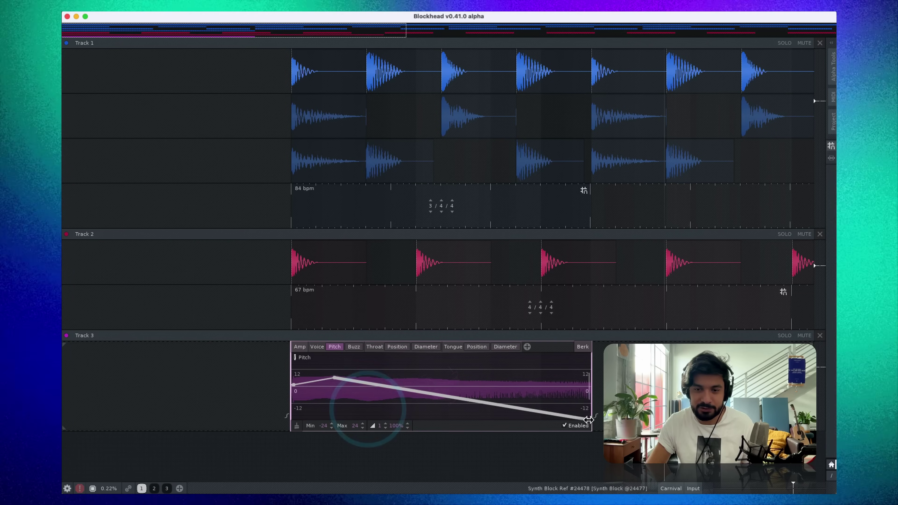
pyautogui.rightClick(588, 420)
pyautogui.moveTo(333, 376); pyautogui.dragTo(296, 392)
pyautogui.press('Tab')
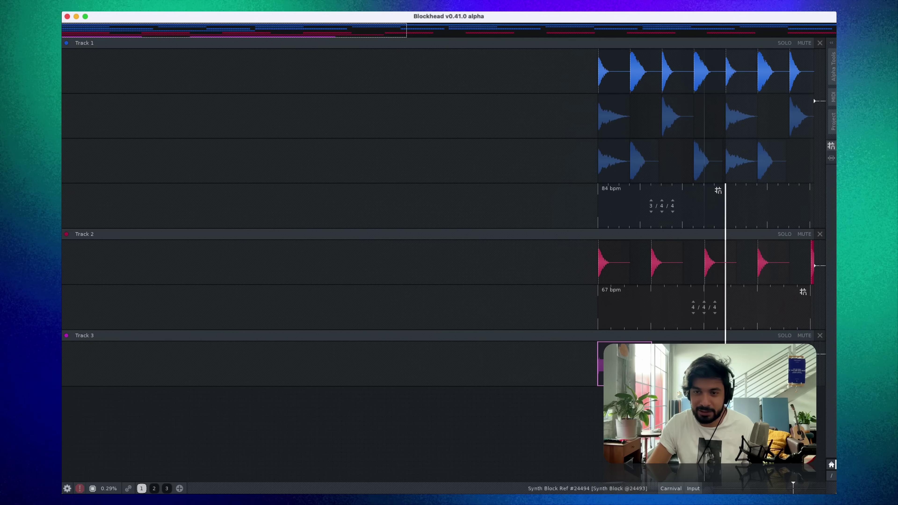
# Draw a zigzag Tongue Position envelope on the first synth block, with a low point at -71.033%, and play it with the kicks
pyautogui.scroll(3, 758, 364)
pyautogui.scroll(3, 664, 364)
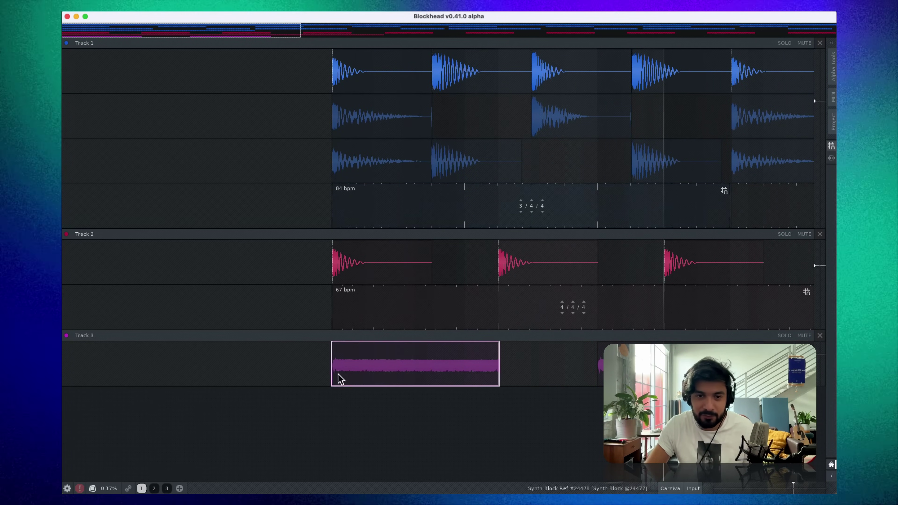
pyautogui.press('Tab')
pyautogui.moveTo(265, 385); pyautogui.dragTo(297, 377)
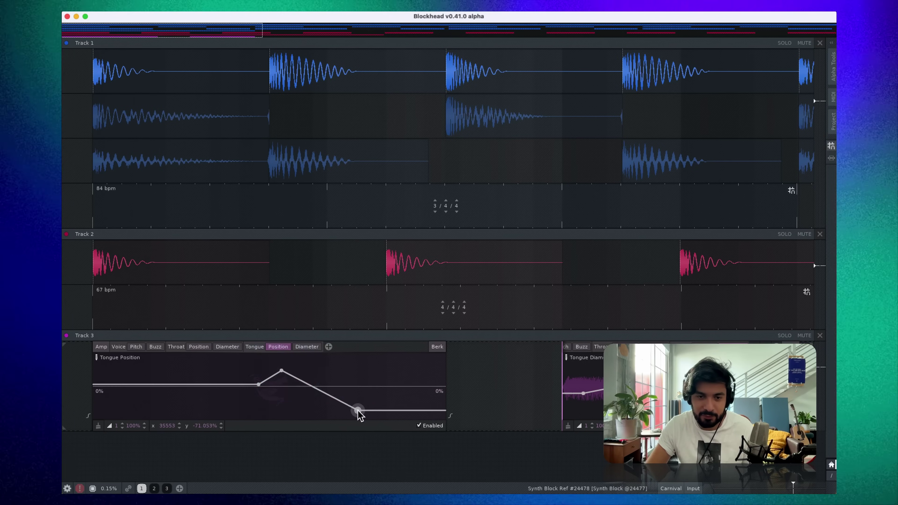
pyautogui.click(358, 411)
pyautogui.click(371, 365)
pyautogui.press('Tab')
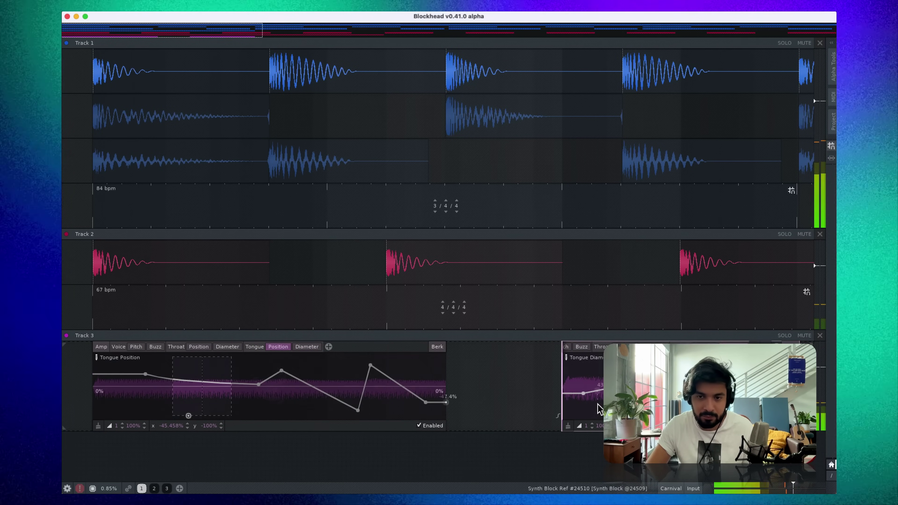
pyautogui.press('space')
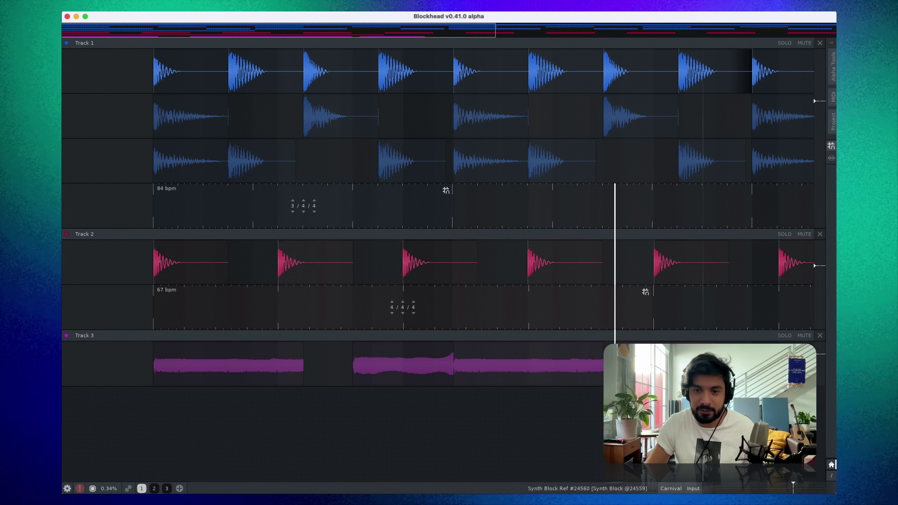
# Place another synth block on Track 3 at the second 67 bpm bar line and play the tracks
pyautogui.moveTo(665, 364); pyautogui.dragTo(653, 365)
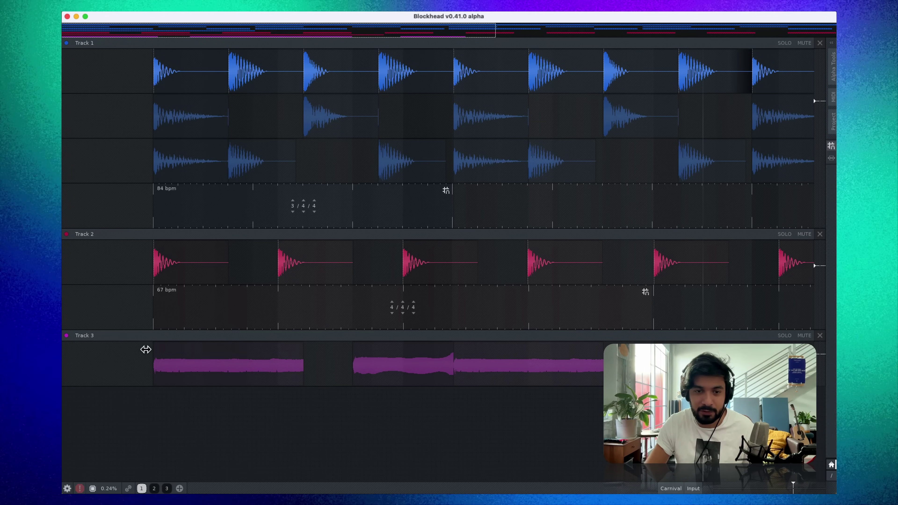
pyautogui.press('Tab')
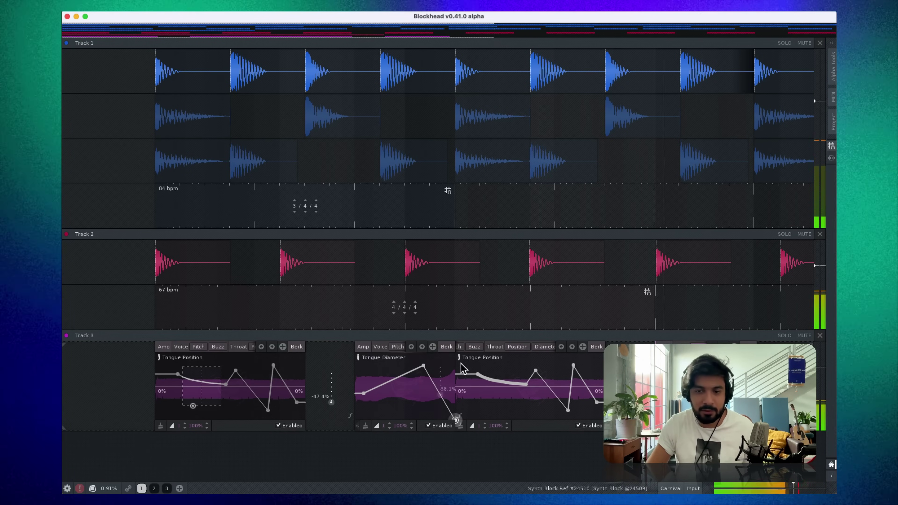
pyautogui.press('space')
# Add a Spring Reverb v0.5.0 effect in Track 3's second lane, stretched from the pattern start to the second synth block, and play it
pyautogui.press('a')
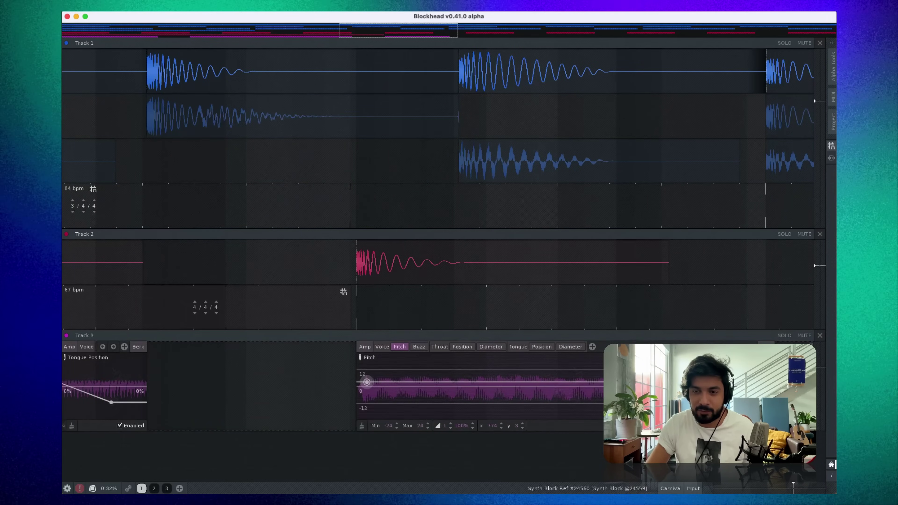
pyautogui.click(713, 348)
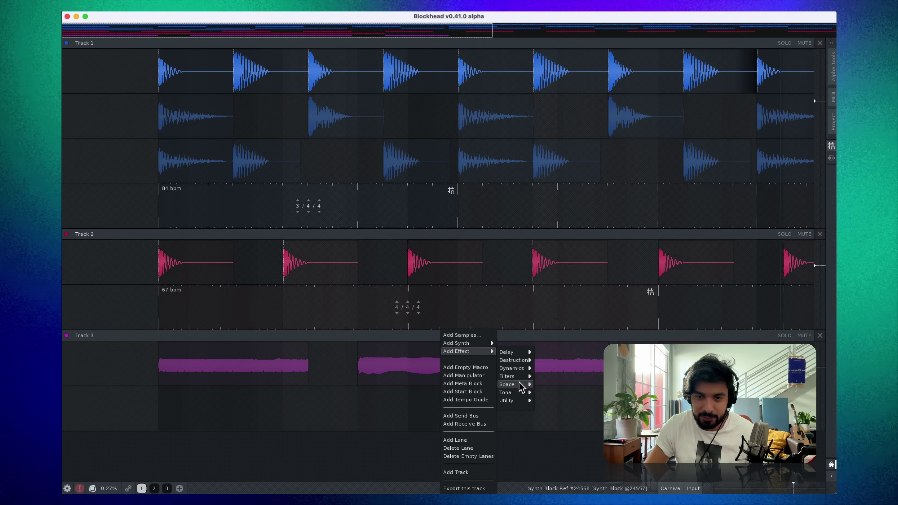
pyautogui.click(540, 387)
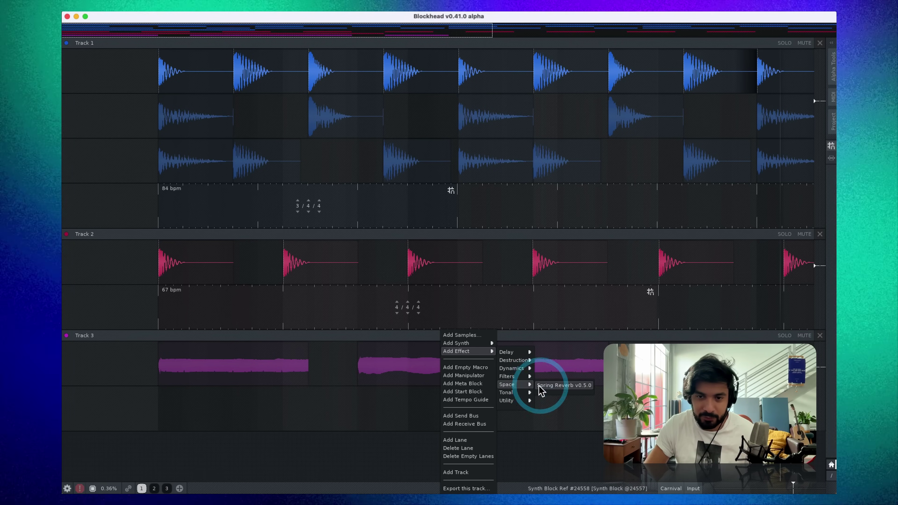
pyautogui.click(447, 413)
pyautogui.moveTo(447, 413); pyautogui.dragTo(166, 421)
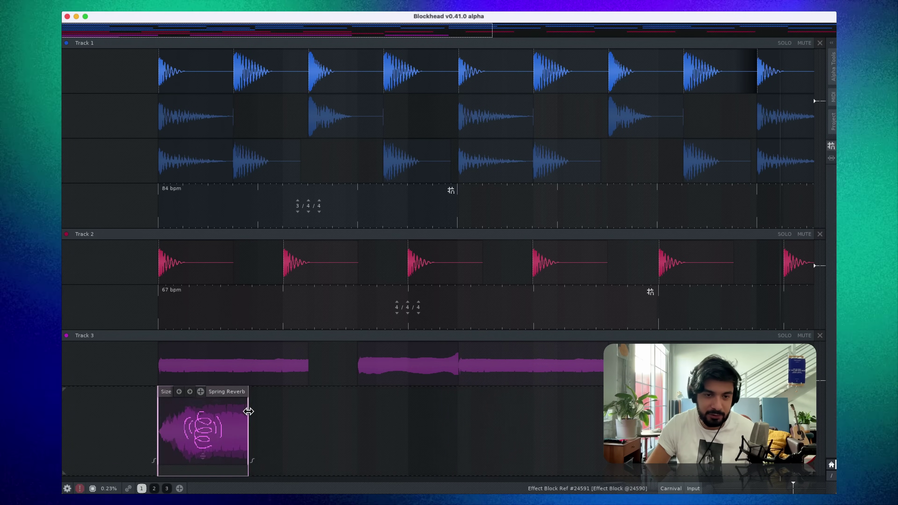
pyautogui.moveTo(249, 414); pyautogui.dragTo(355, 418)
pyautogui.press('Tab')
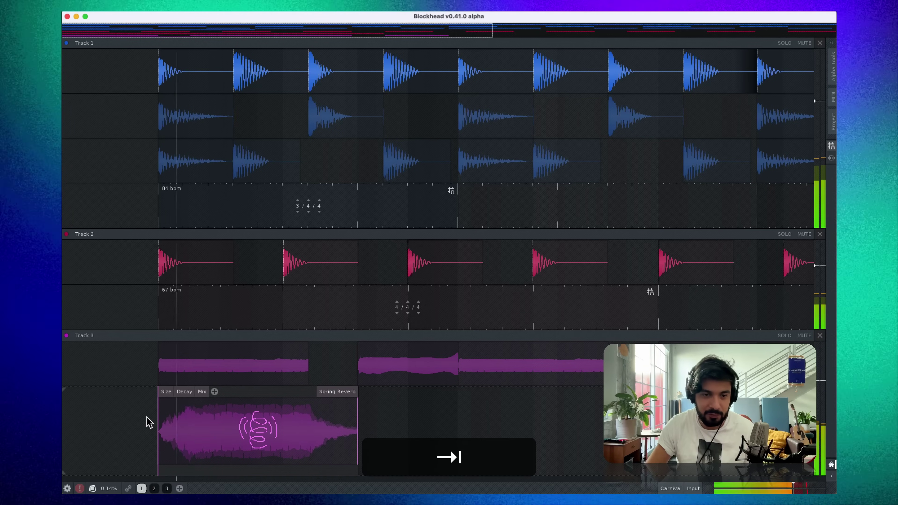
pyautogui.press('space')
# Draw a Mix envelope on the Spring Reverb that dips midway and rises to 70.395%, and preview it
pyautogui.click(201, 391)
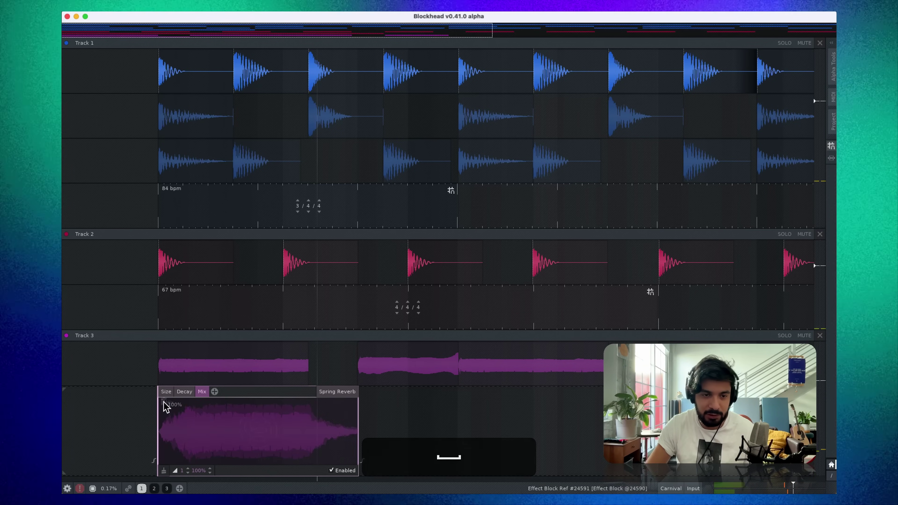
pyautogui.moveTo(161, 417); pyautogui.dragTo(157, 428)
pyautogui.click(239, 442)
pyautogui.click(314, 418)
pyautogui.press('Tab')
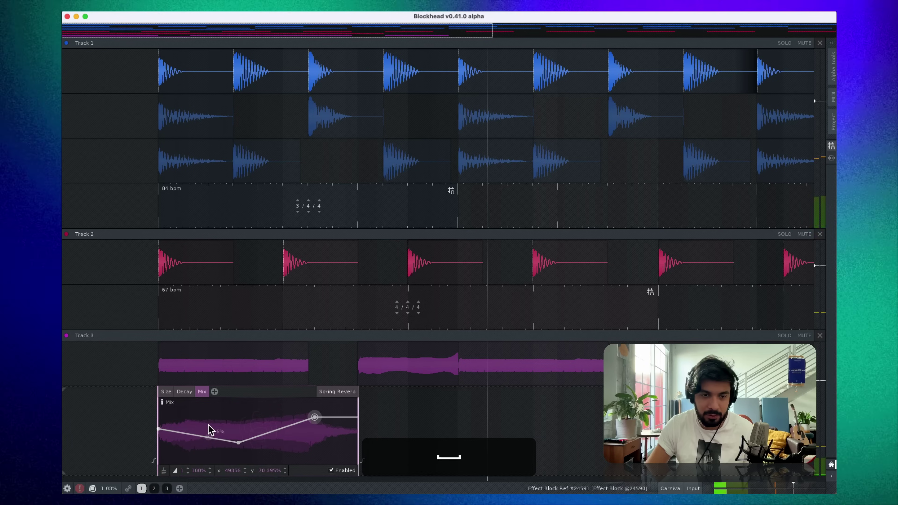
pyautogui.press('space')
# Copy the Spring Reverb block and place the copy under the start of the third synth block
pyautogui.click(263, 393)
pyautogui.click(265, 404)
pyautogui.press('super+c')
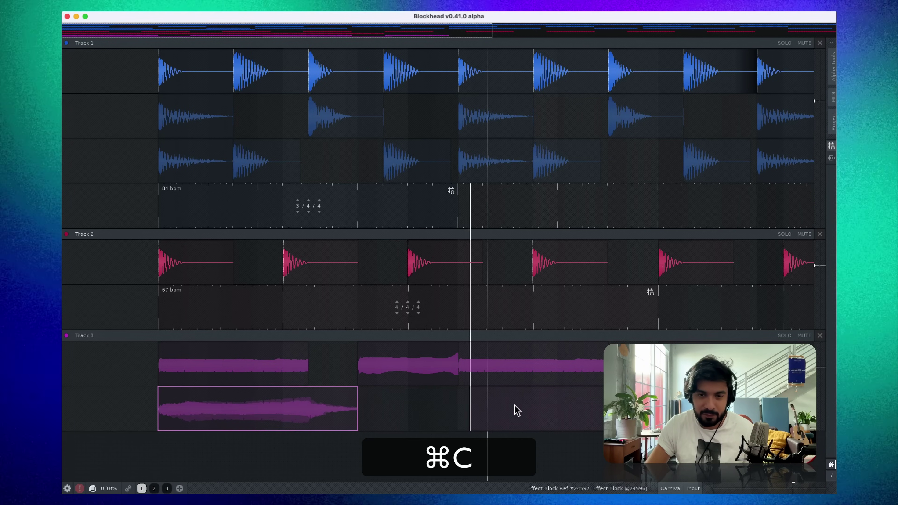
pyautogui.moveTo(273, 398)
pyautogui.mouseDown()
pyautogui.moveTo(333, 426)
pyautogui.moveTo(514, 421)
pyautogui.moveTo(501, 417)
pyautogui.mouseUp()
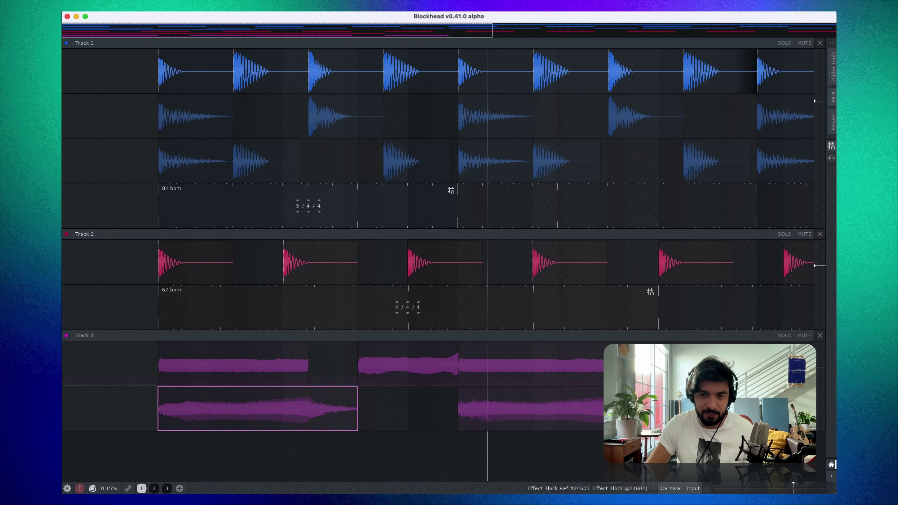
# Draw a Size envelope on the copied Spring Reverb, starting below 50% and rising to 67.763%
pyautogui.click(502, 406)
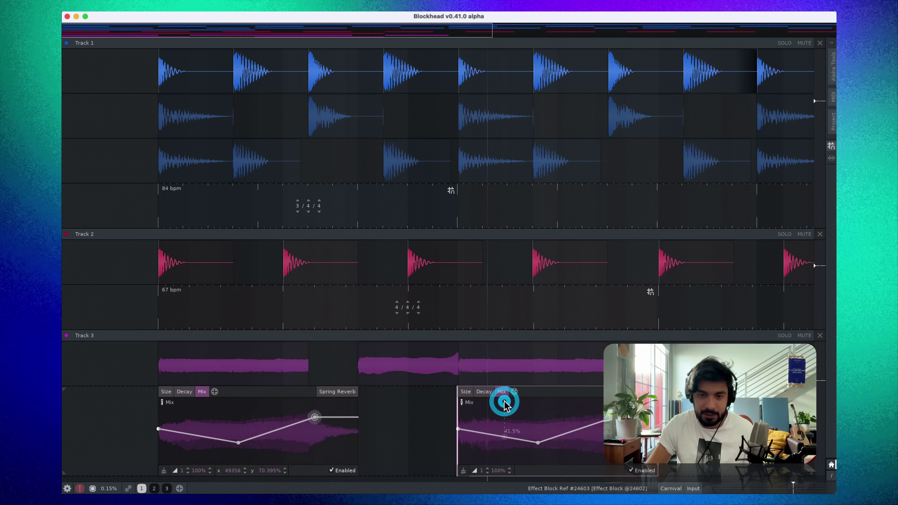
pyautogui.click(471, 394)
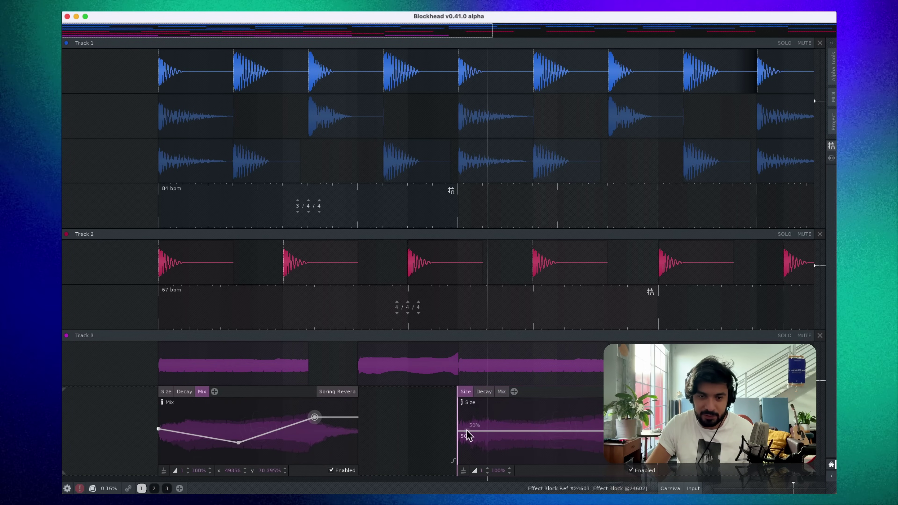
pyautogui.moveTo(464, 430)
pyautogui.mouseDown()
pyautogui.moveTo(562, 438)
pyautogui.moveTo(465, 434)
pyautogui.moveTo(464, 446)
pyautogui.mouseUp()
pyautogui.moveTo(561, 438); pyautogui.dragTo(586, 420)
# Play the full three-track arrangement from the start to hear the synth with both reverb blocks
pyautogui.press('Tab')
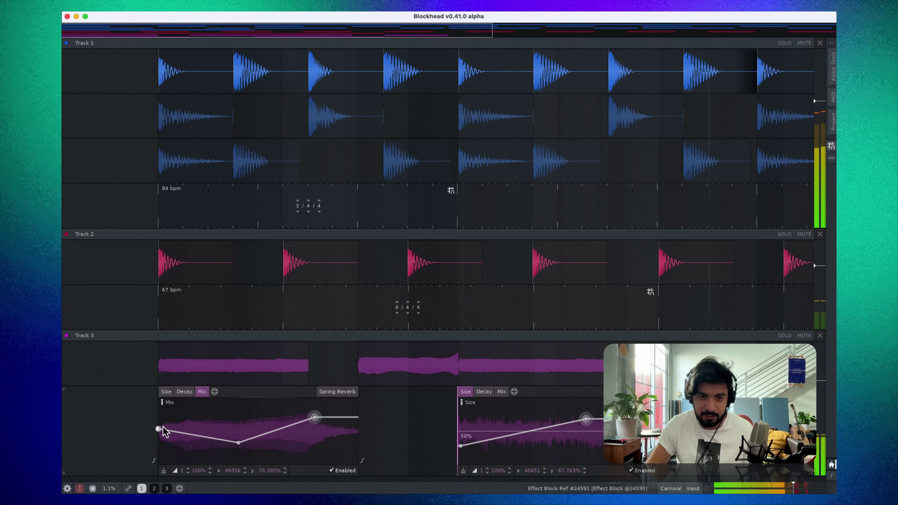
pyautogui.press('space')
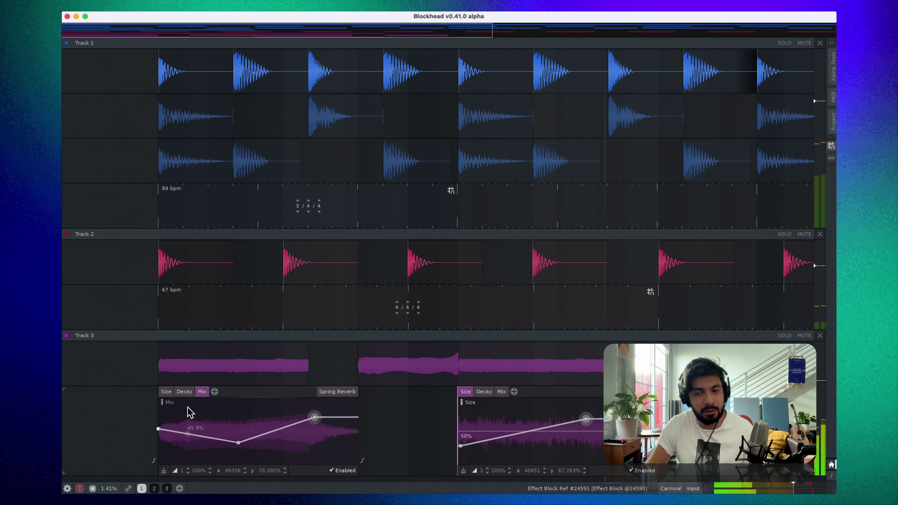
pyautogui.scroll(-5, 596, 418)
pyautogui.press('space')
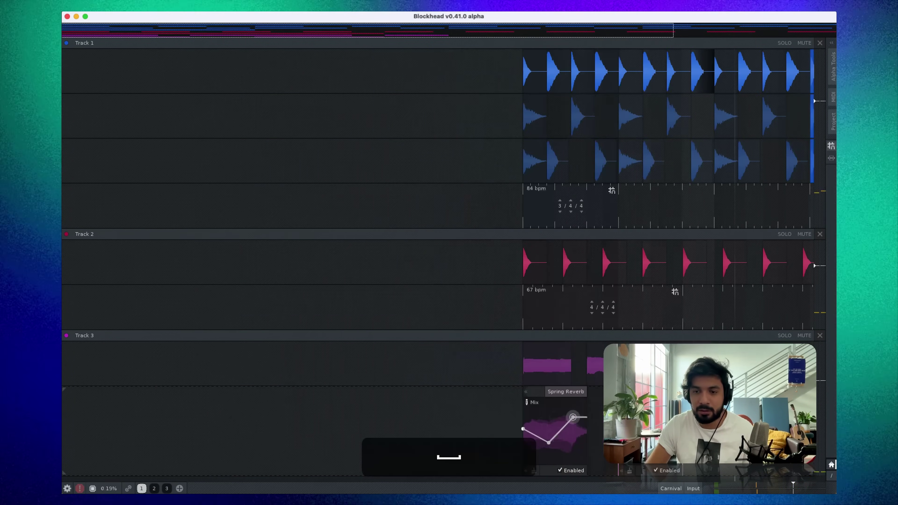
pyautogui.press('Tab')
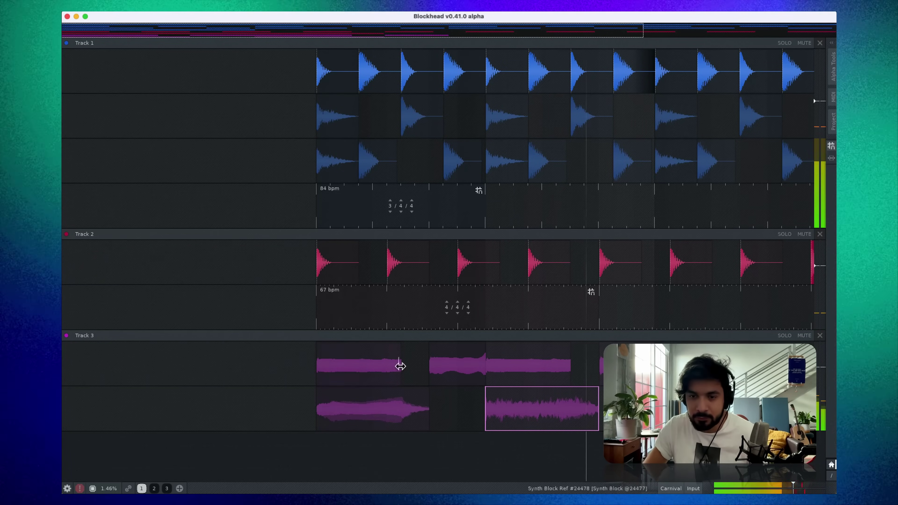
# Stop playback, switch to the Carnival canvas, and add and arrange three sound nodes on it
pyautogui.press('space')
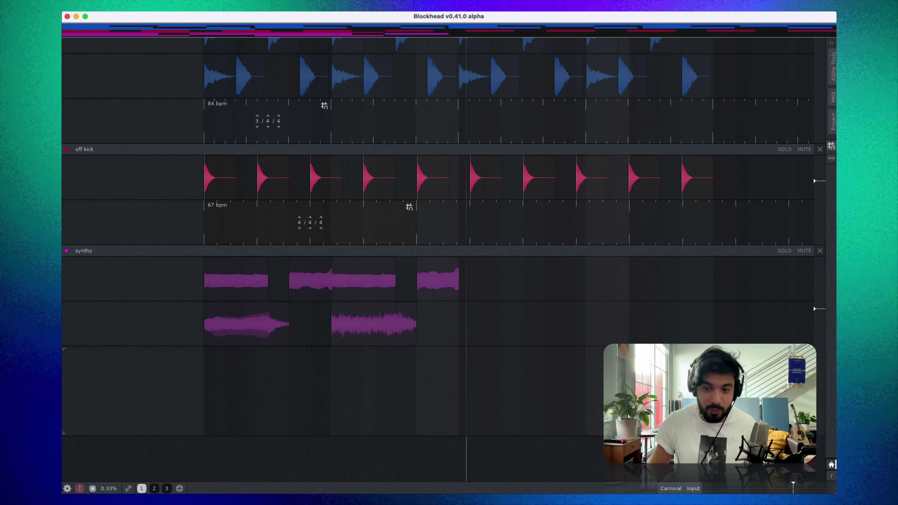
pyautogui.click(677, 489)
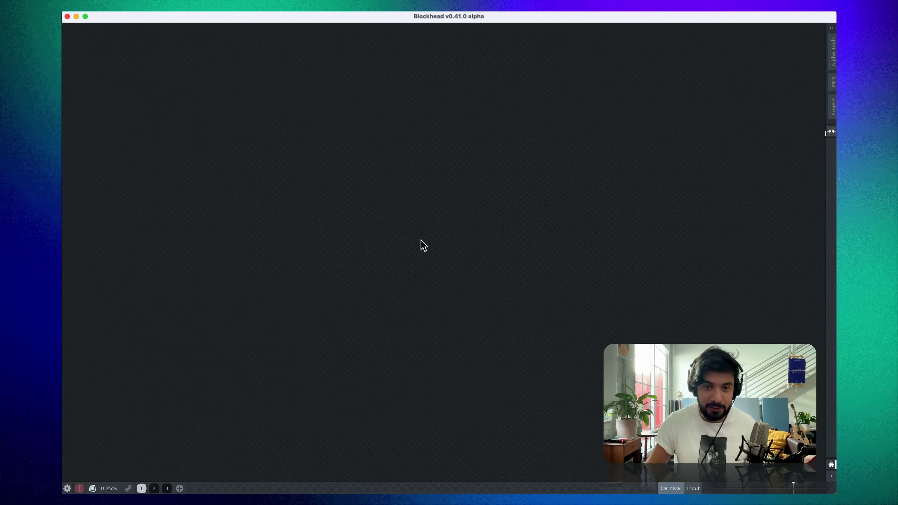
pyautogui.click(372, 177)
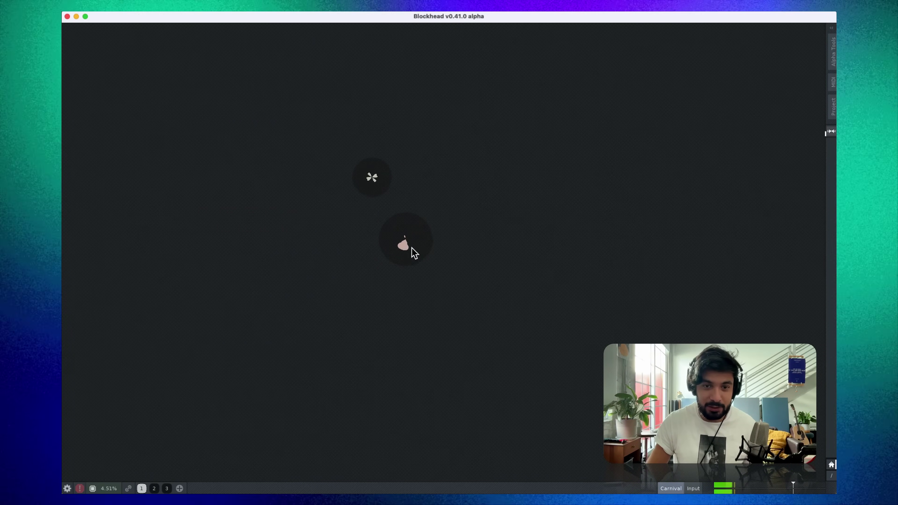
pyautogui.moveTo(412, 246); pyautogui.dragTo(257, 248)
pyautogui.moveTo(367, 180)
pyautogui.mouseDown()
pyautogui.moveTo(366, 271)
pyautogui.moveTo(324, 186)
pyautogui.moveTo(263, 254)
pyautogui.moveTo(351, 185)
pyautogui.mouseUp()
pyautogui.click(386, 250)
pyautogui.moveTo(386, 254); pyautogui.dragTo(354, 250)
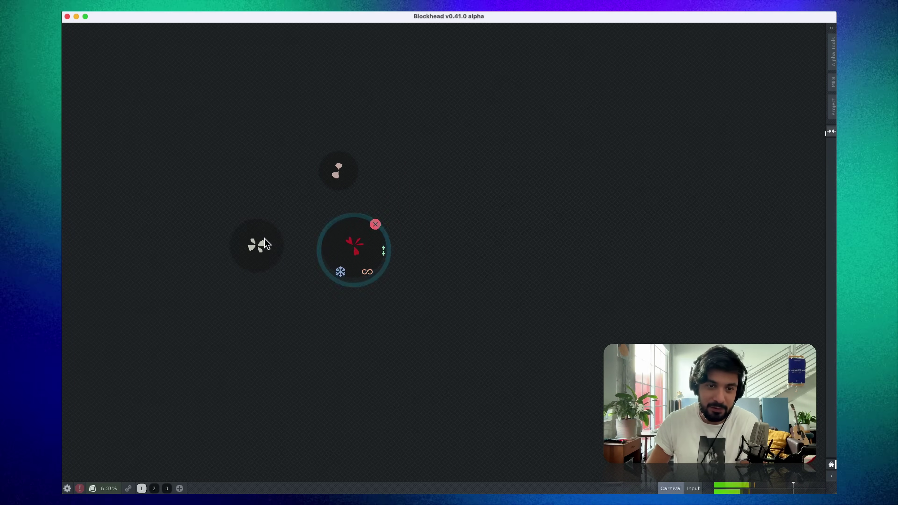
# Bring the two outer Carnival nodes up to the centre node, toggle its infinity mode, and adjust its vertical-arrow setting
pyautogui.moveTo(266, 240); pyautogui.dragTo(319, 210)
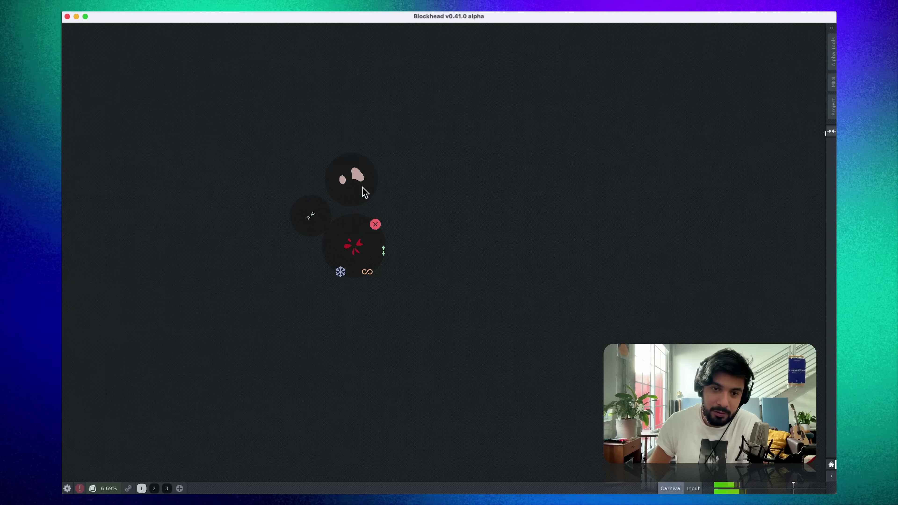
pyautogui.click(363, 188)
pyautogui.click(371, 274)
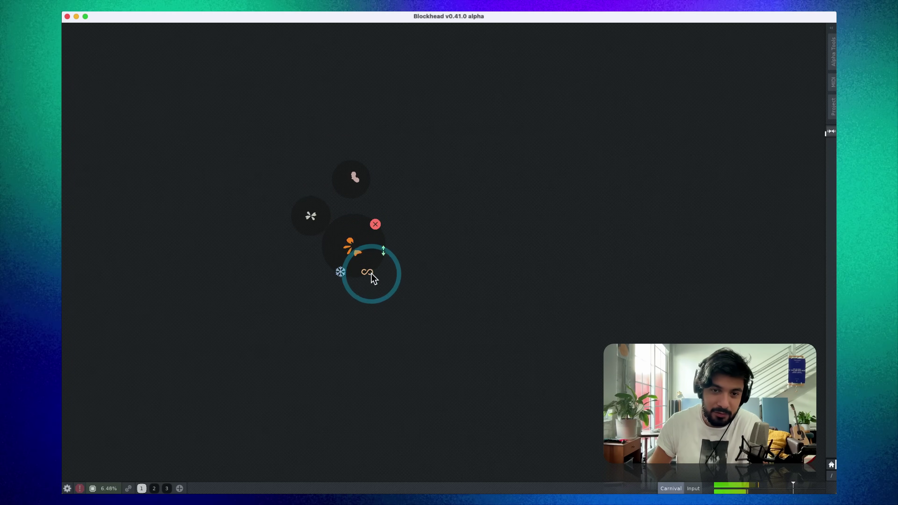
pyautogui.click(372, 274)
pyautogui.moveTo(383, 249); pyautogui.dragTo(389, 281)
pyautogui.moveTo(352, 178); pyautogui.dragTo(346, 242)
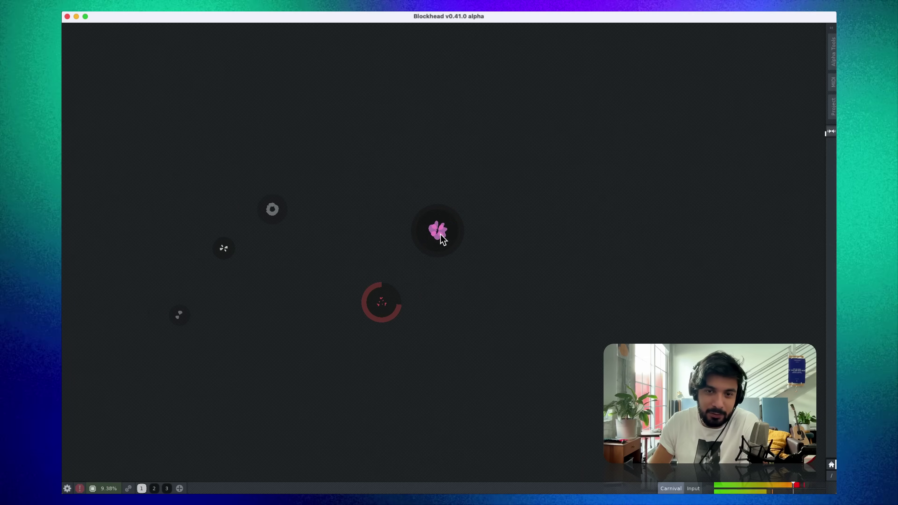
# Adjust the magenta Carnival node's vertical-arrow setting and toggle its infinity mode
pyautogui.moveTo(443, 235)
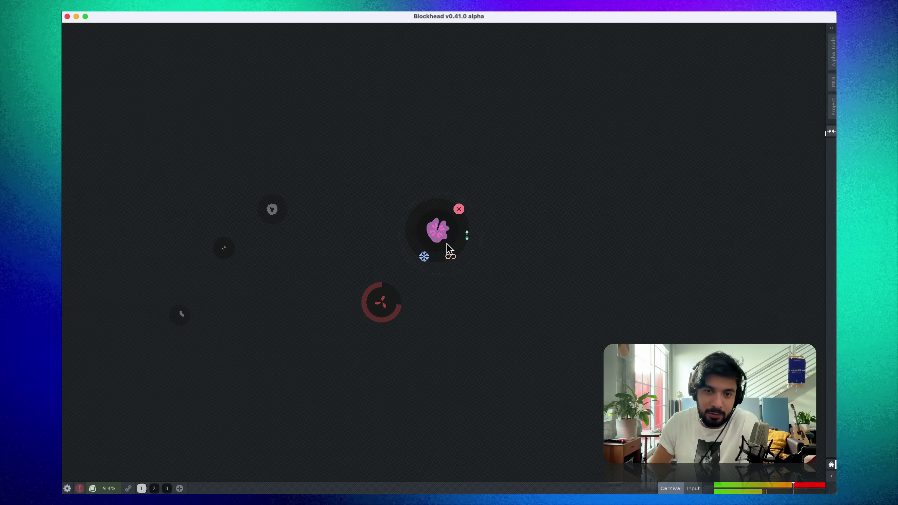
pyautogui.moveTo(467, 236); pyautogui.dragTo(469, 271)
pyautogui.click(452, 260)
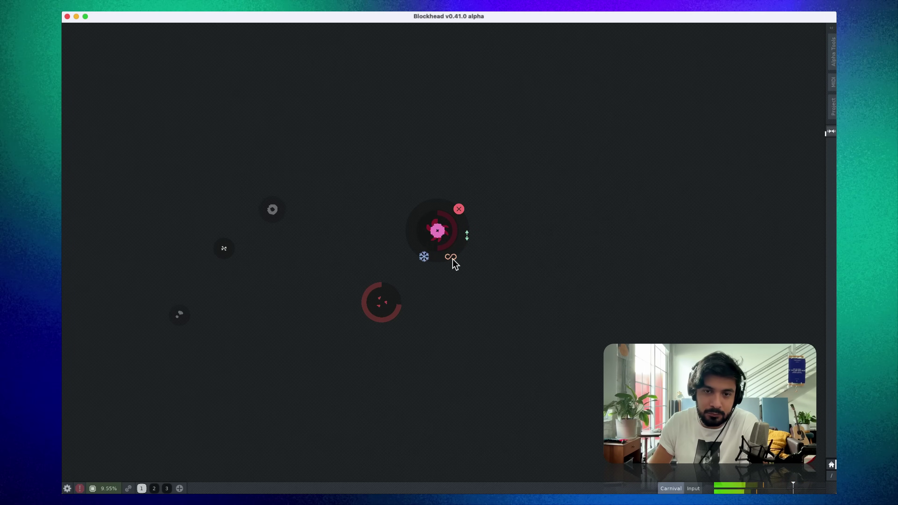
pyautogui.click(452, 260)
pyautogui.click(453, 260)
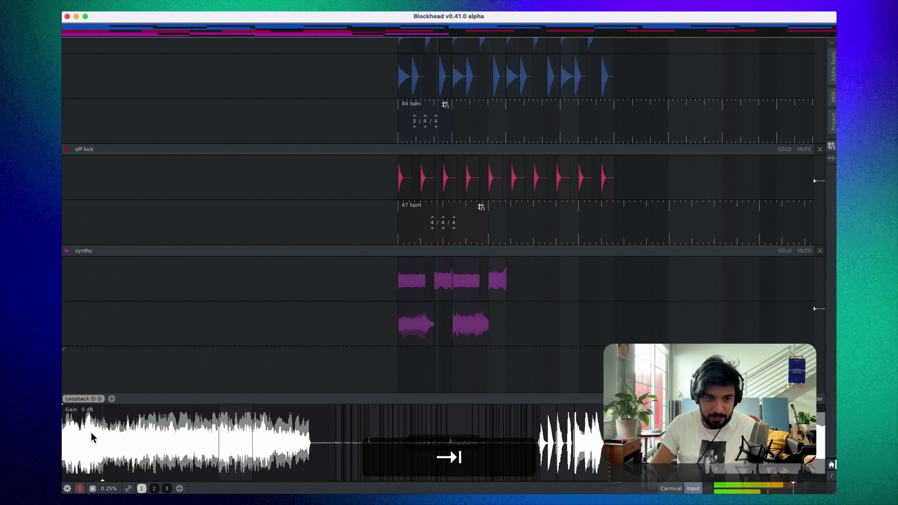
# Select and preview a short section near the start of the Loopback recording, and place it in the synthy track's empty lane
pyautogui.press('space')
pyautogui.moveTo(93, 432); pyautogui.dragTo(127, 440)
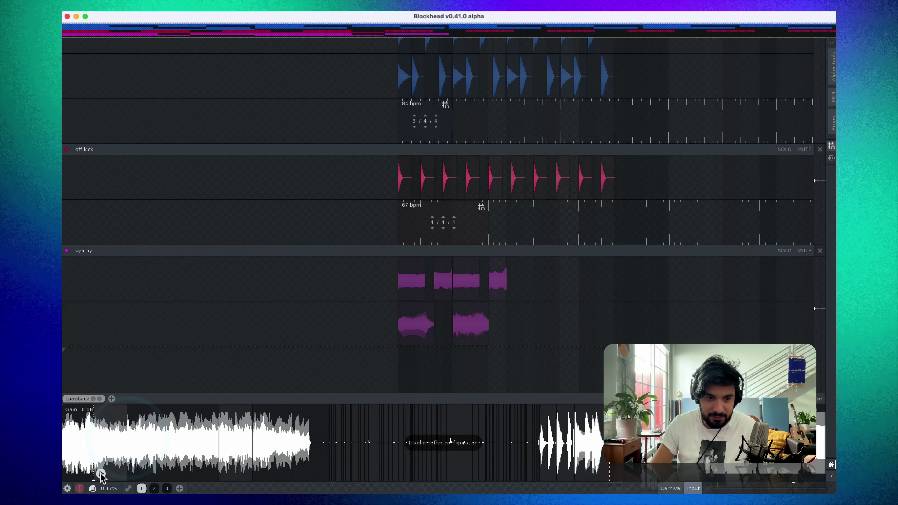
pyautogui.click(101, 474)
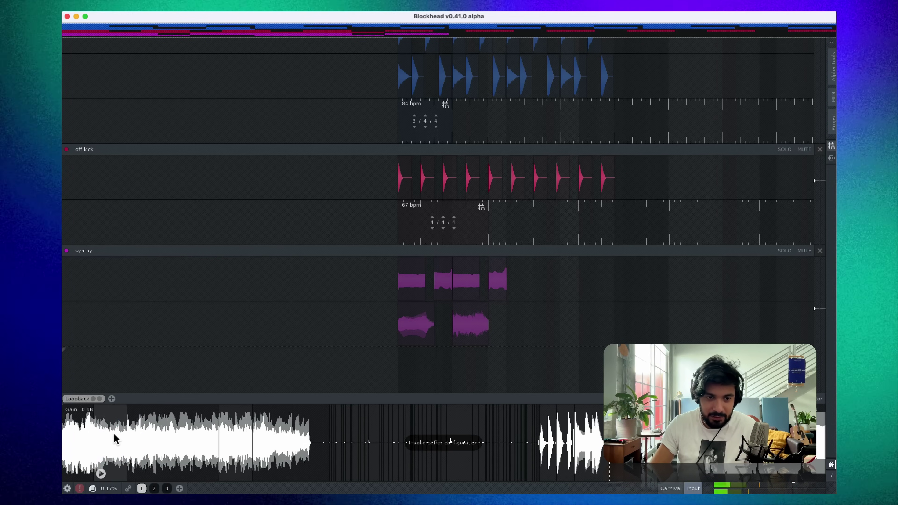
pyautogui.moveTo(115, 439); pyautogui.dragTo(550, 361)
pyautogui.scroll(-4, 550, 360)
# Add a track below synthy, move the Loopback sample block onto it, and delete synthy's empty lane
pyautogui.rightClick(562, 355)
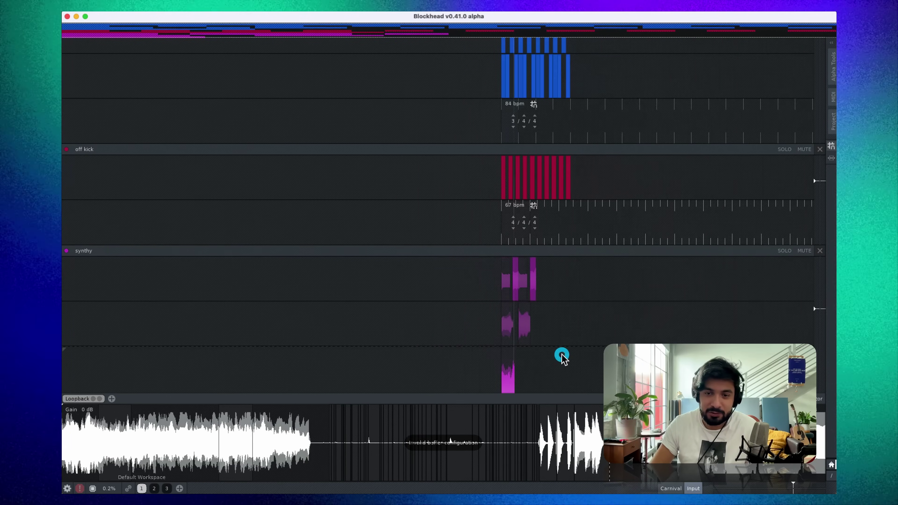
pyautogui.scroll(-4, 564, 365)
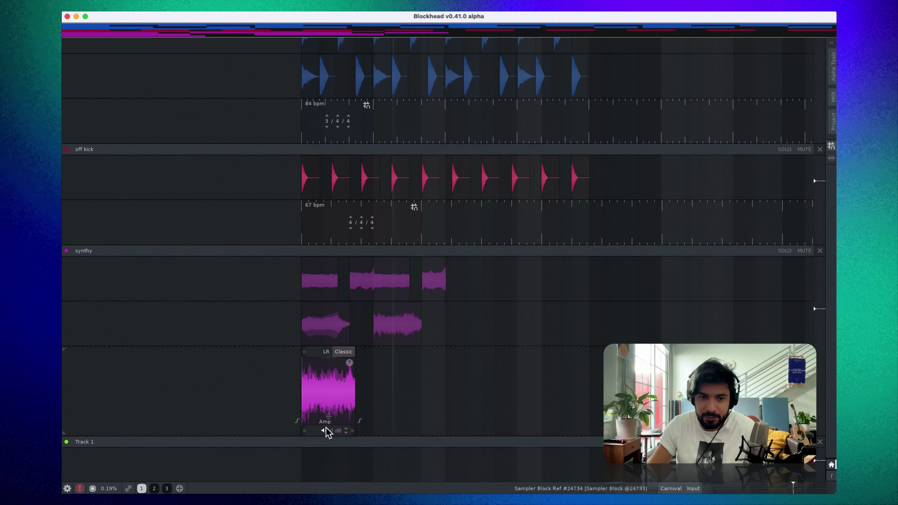
pyautogui.scroll(-3, 326, 429)
pyautogui.moveTo(327, 426); pyautogui.dragTo(326, 481)
pyautogui.rightClick(466, 390)
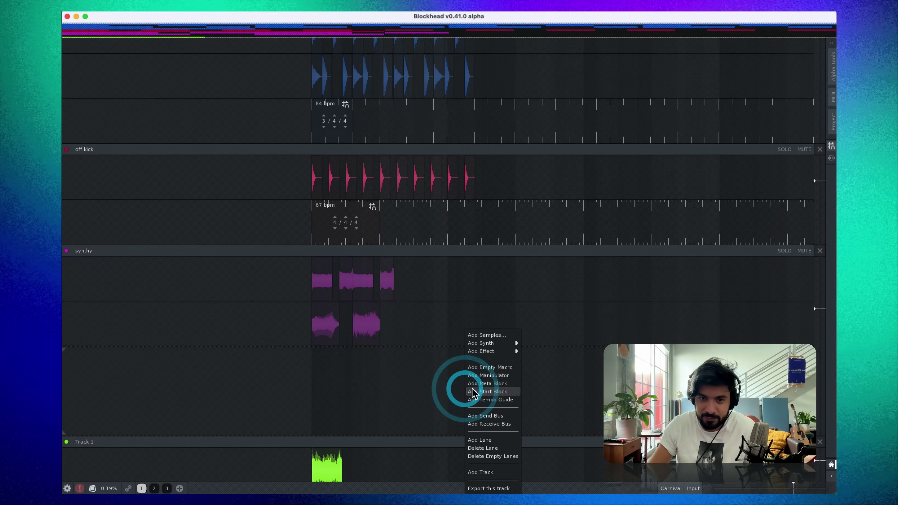
# Play the arrangement with the new sample, stop it, and lower the green sample block's Amp envelope evenly
pyautogui.press('Tab')
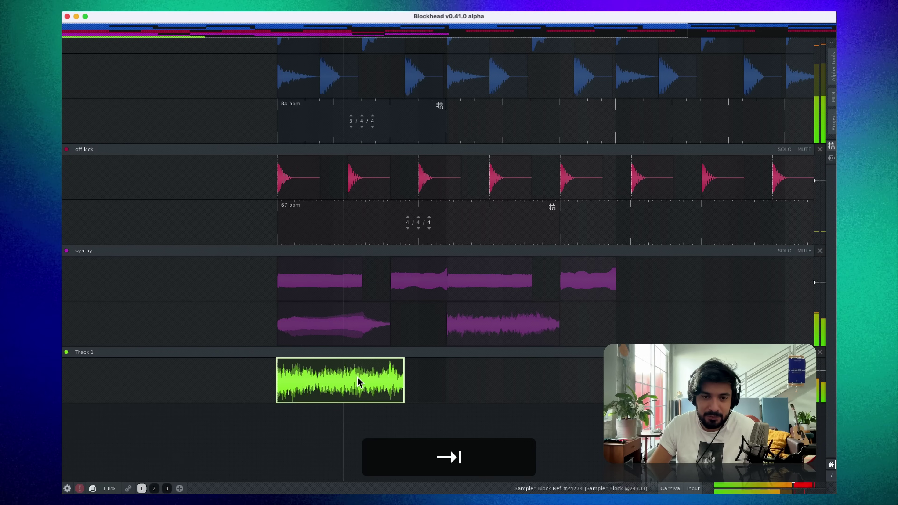
pyautogui.press('space')
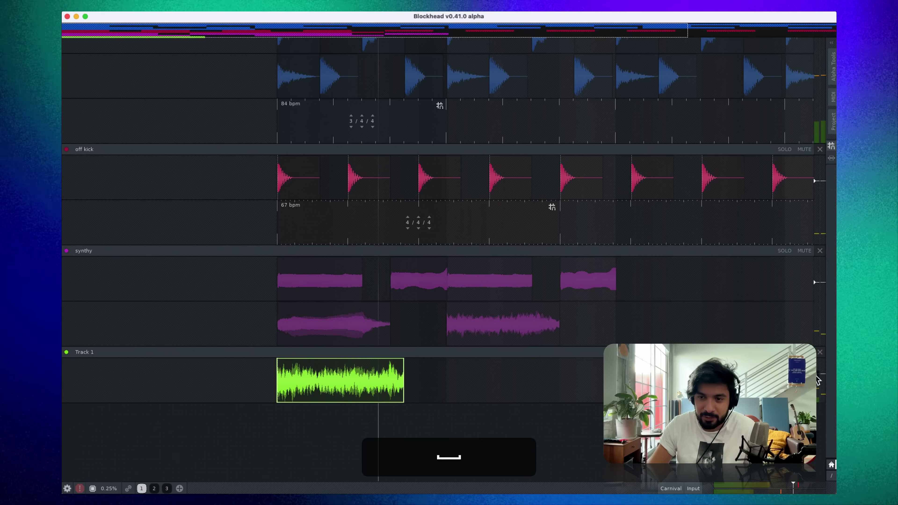
pyautogui.click(817, 376)
pyautogui.doubleClick(330, 373)
pyautogui.click(288, 365)
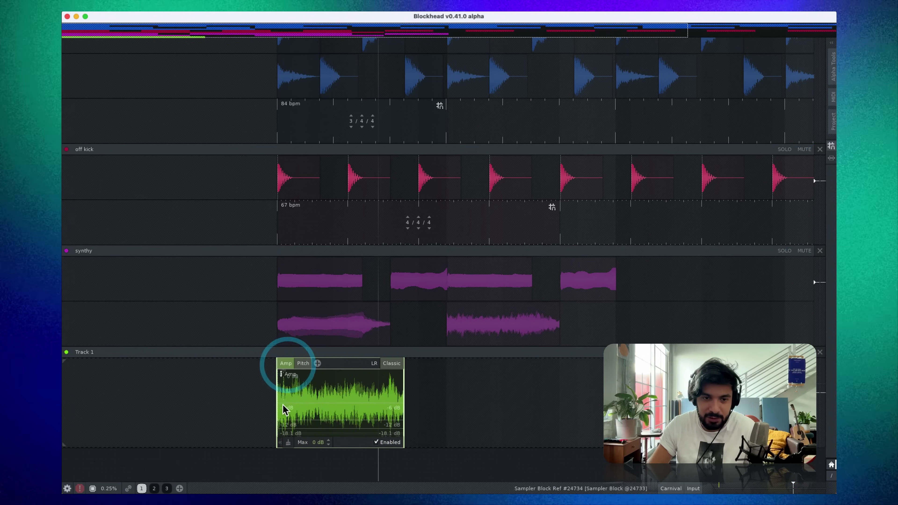
pyautogui.moveTo(283, 405); pyautogui.dragTo(280, 415)
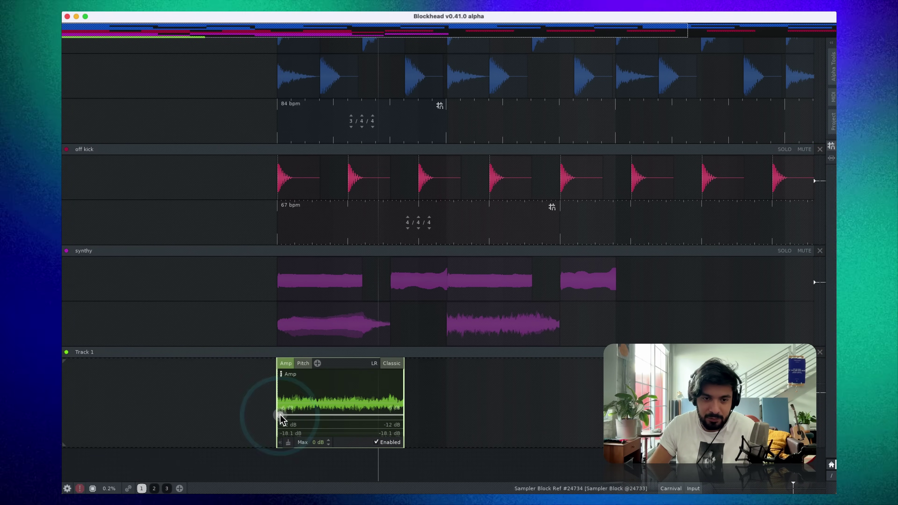
# Preview the quieter sample and trim the block's end to match the end of the first reverb block
pyautogui.press('Tab')
pyautogui.press('space')
pyautogui.moveTo(405, 387); pyautogui.dragTo(387, 388)
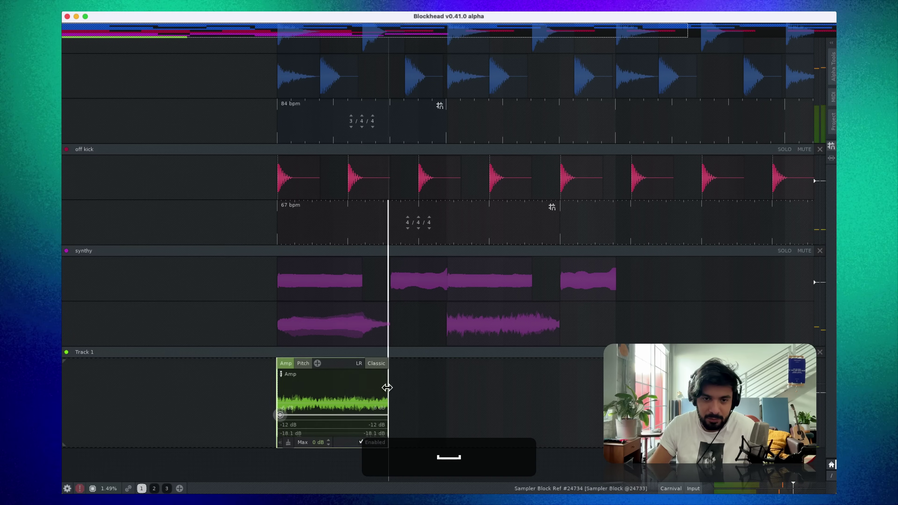
# Draw a Pitch envelope on the green sample block that dips below zero and rises again, and preview it
pyautogui.click(303, 364)
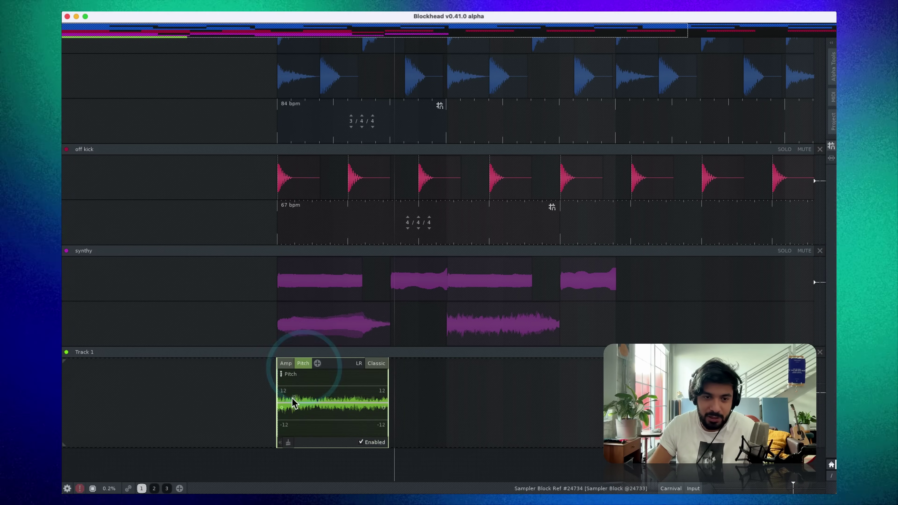
pyautogui.moveTo(284, 401); pyautogui.dragTo(315, 416)
pyautogui.moveTo(332, 416); pyautogui.dragTo(349, 399)
pyautogui.press('Tab')
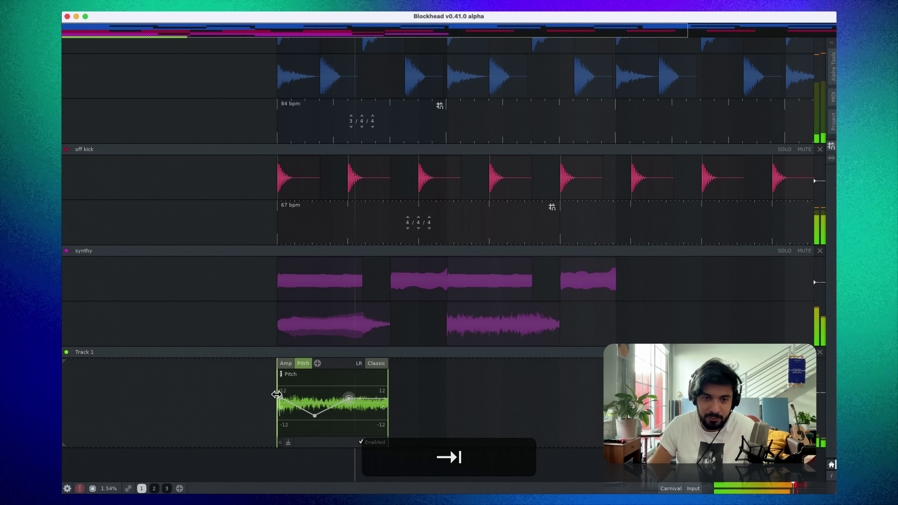
pyautogui.press('space')
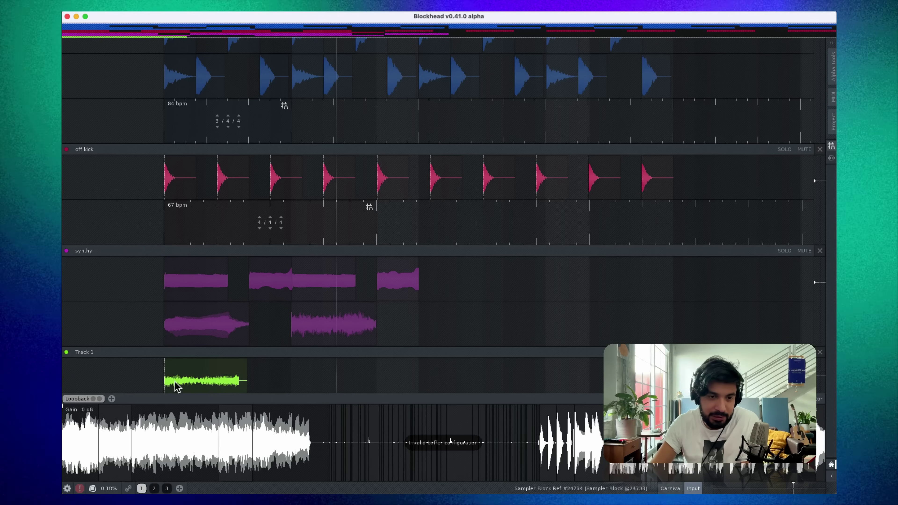
# Examine the options for adding a new input buffer, and hide the input recordings
pyautogui.click(111, 399)
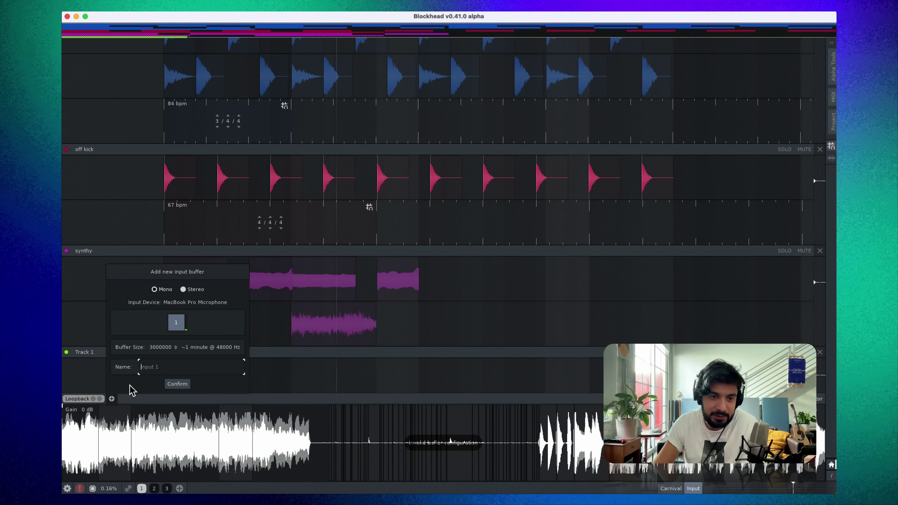
pyautogui.click(177, 384)
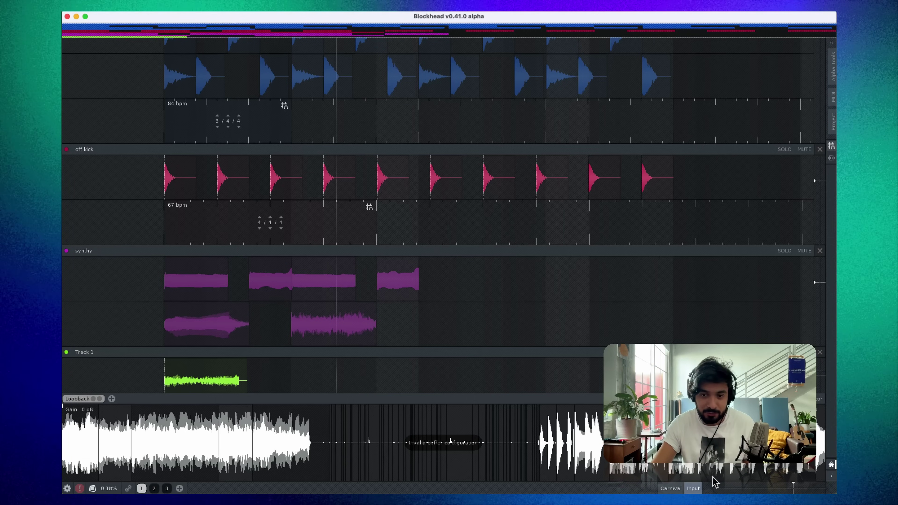
pyautogui.click(693, 488)
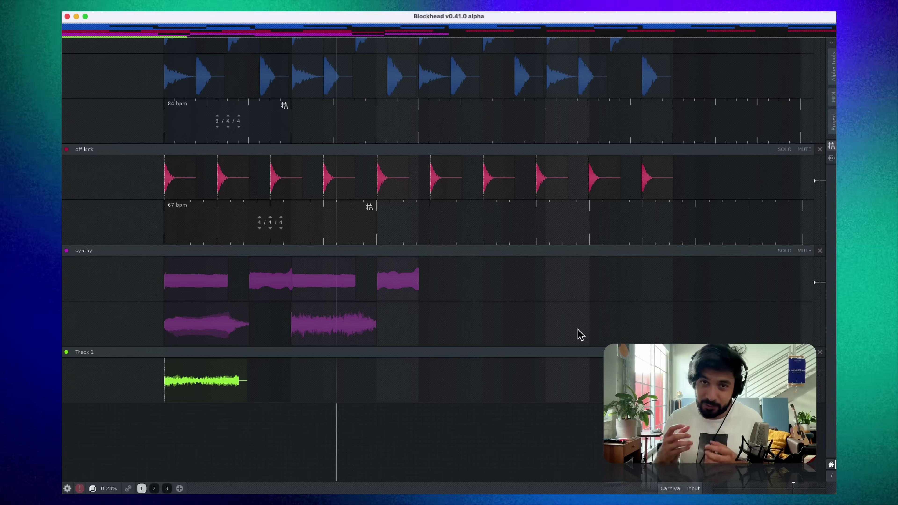
pyautogui.moveTo(578, 329); pyautogui.dragTo(551, 282)
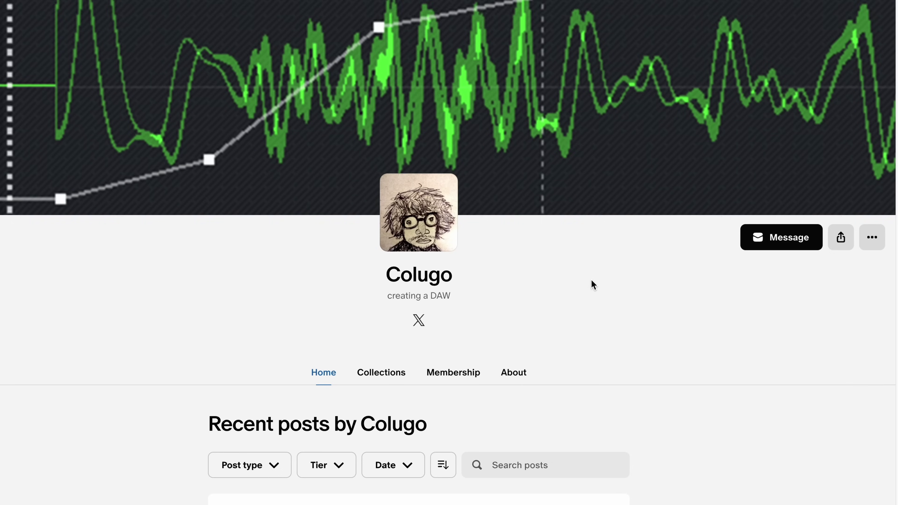
# Switch to Colugo's creator page and examine the recent Blockhead v0.41.1 alpha post with its update notes and download files
pyautogui.scroll(-4, 591, 283)
pyautogui.scroll(-8, 718, 283)
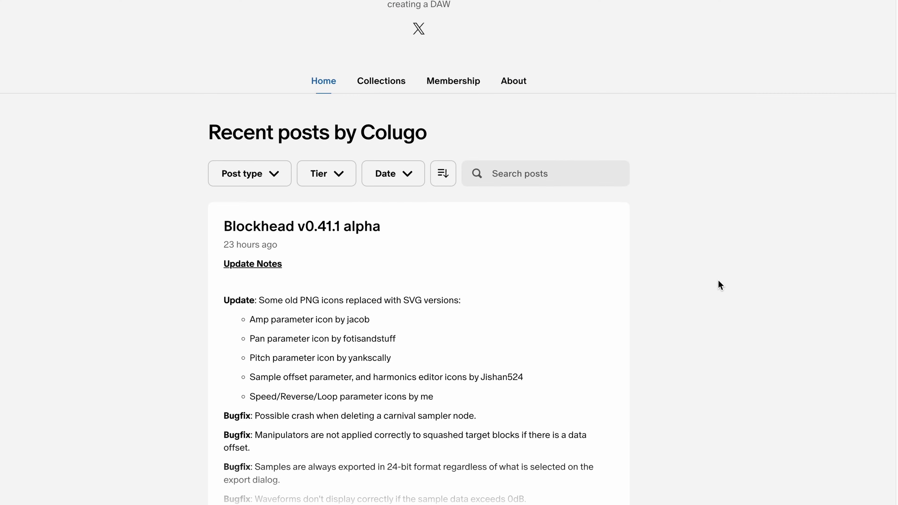
pyautogui.scroll(-1, 419, 283)
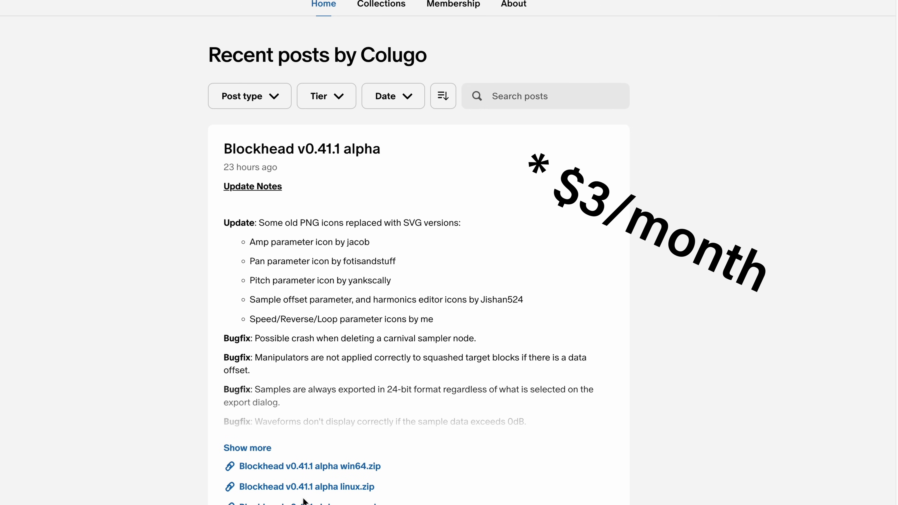
pyautogui.scroll(5, 474, 439)
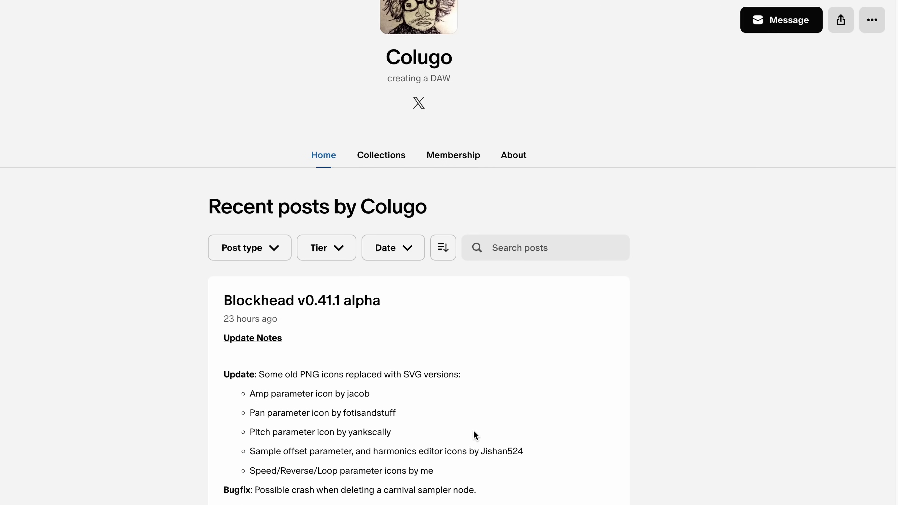
pyautogui.click(455, 185)
pyautogui.scroll(-12, 500, 333)
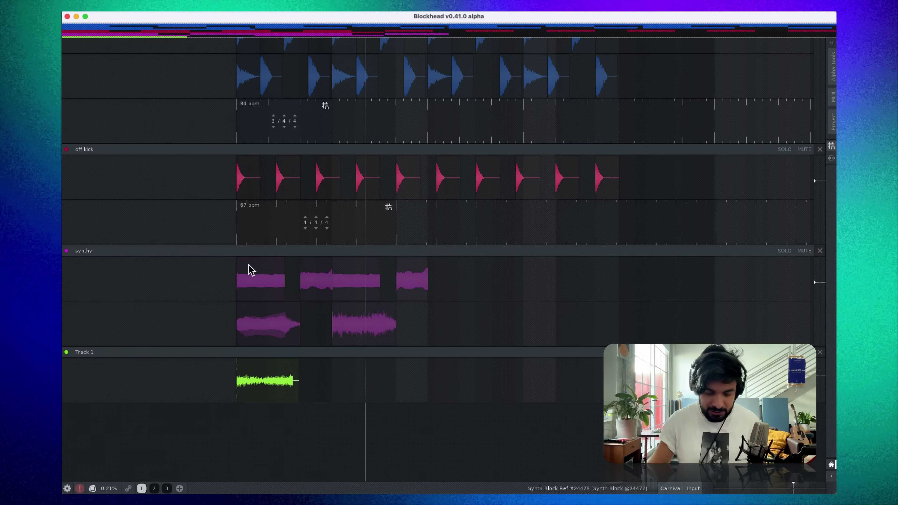
# Switch back to Blockhead and open the project hello world.blkhd, discarding the current project's unsaved changes
pyautogui.press('super+o')
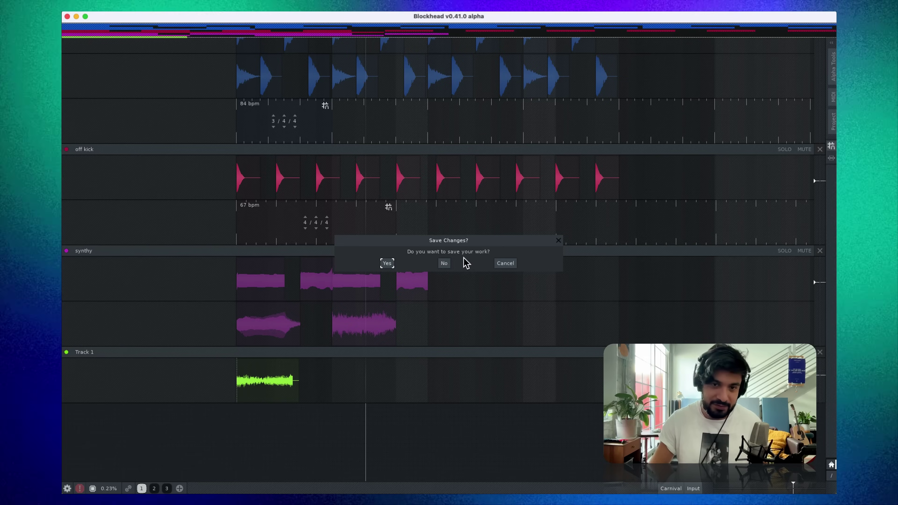
pyautogui.click(445, 264)
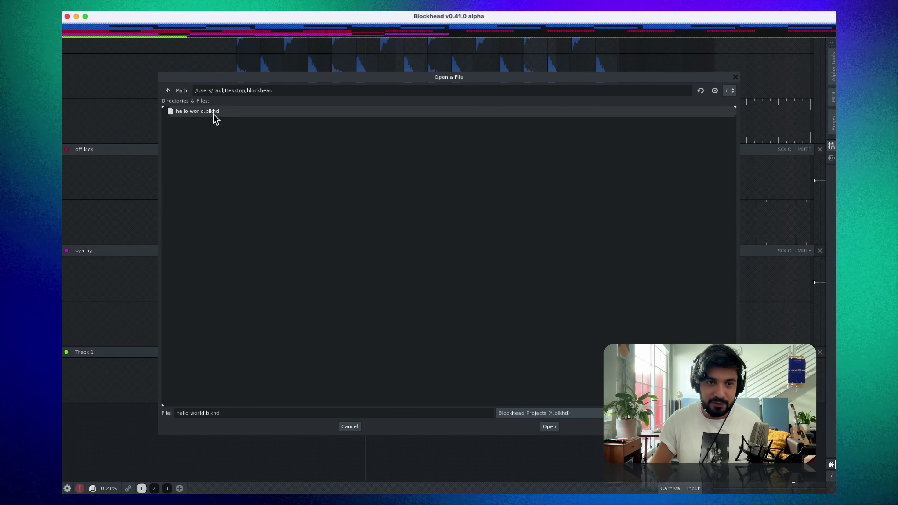
pyautogui.doubleClick(214, 113)
pyautogui.click(435, 401)
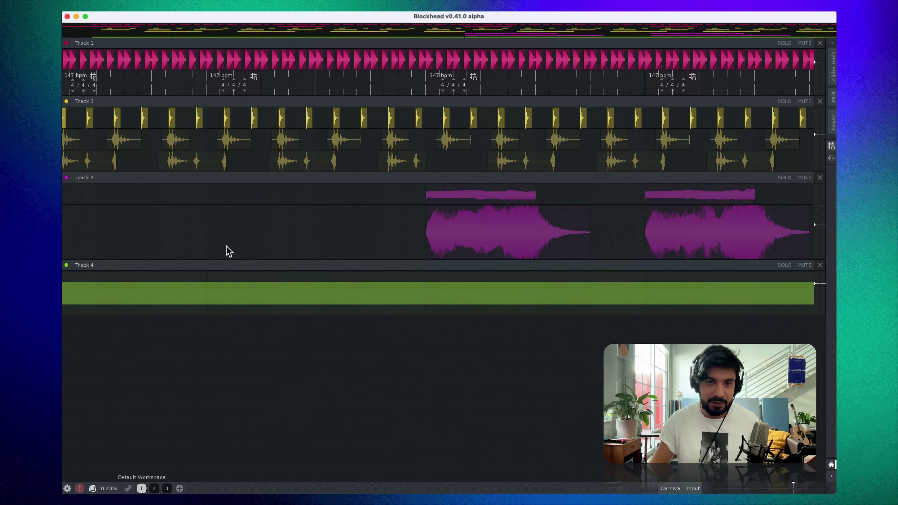
# Start playback of the hello world project near the beginning of its four-track arrangement
pyautogui.scroll(-3, 228, 251)
pyautogui.scroll(4, 128, 146)
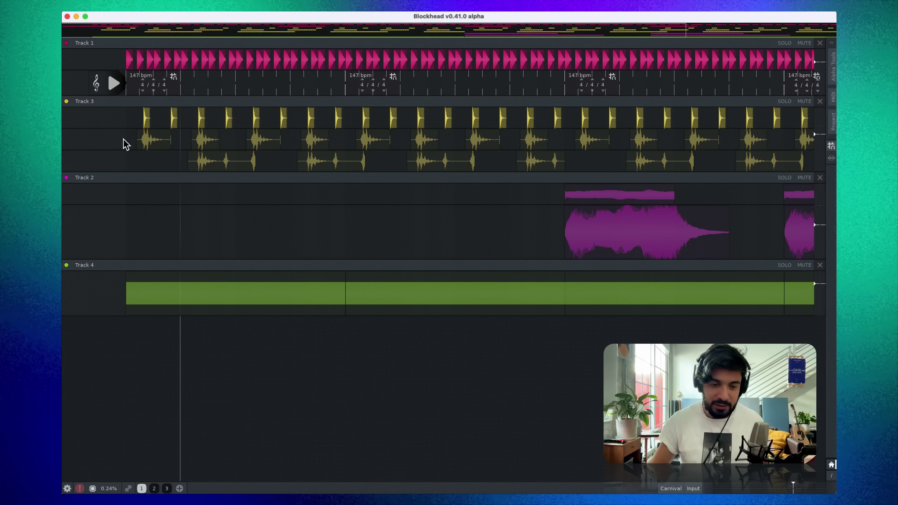
pyautogui.press('Tab')
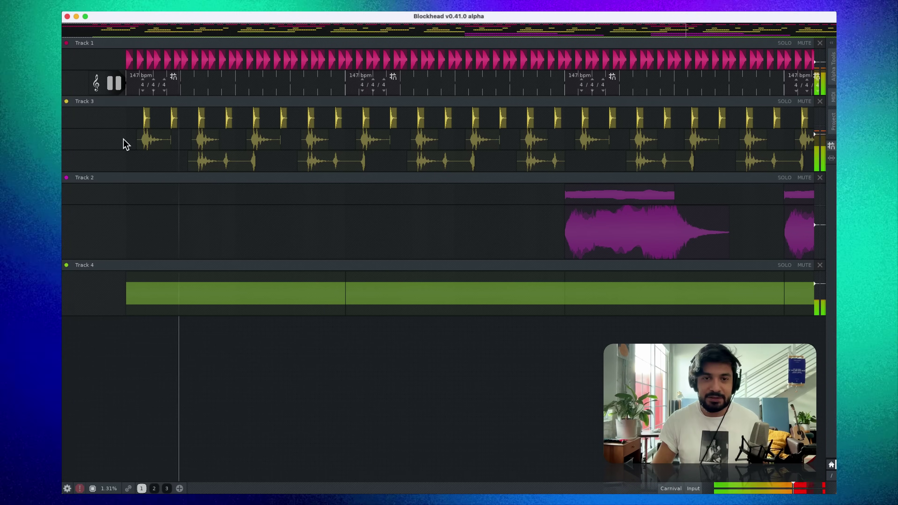